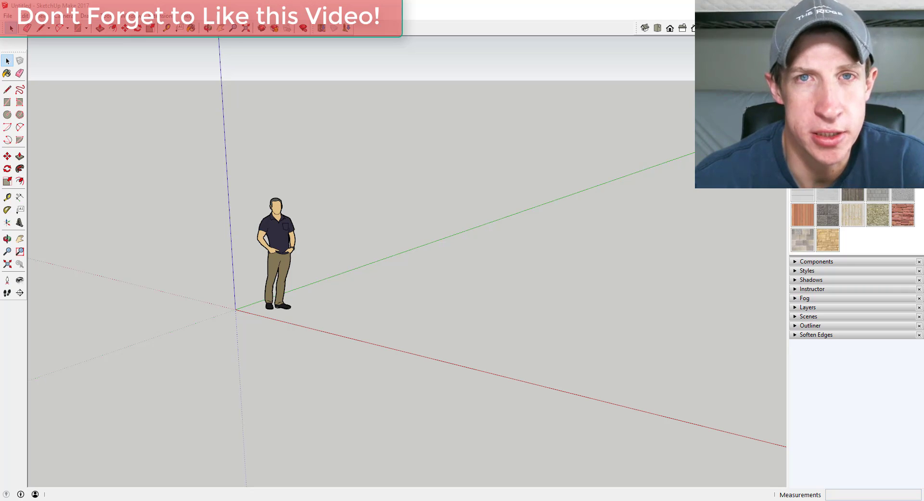
Step: Select the default standing person figure in the empty model
click(291, 230)
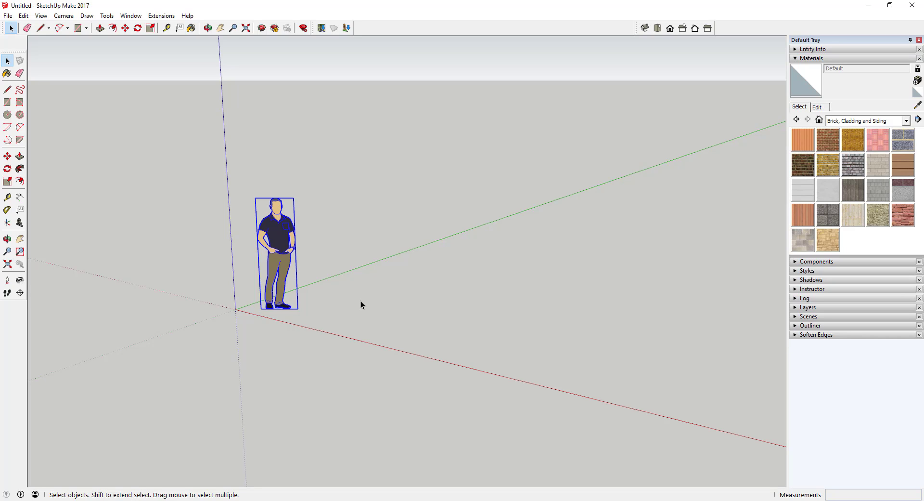
Step: Delete the person figure, then start File > Geo-location > Add Location
key(Delete)
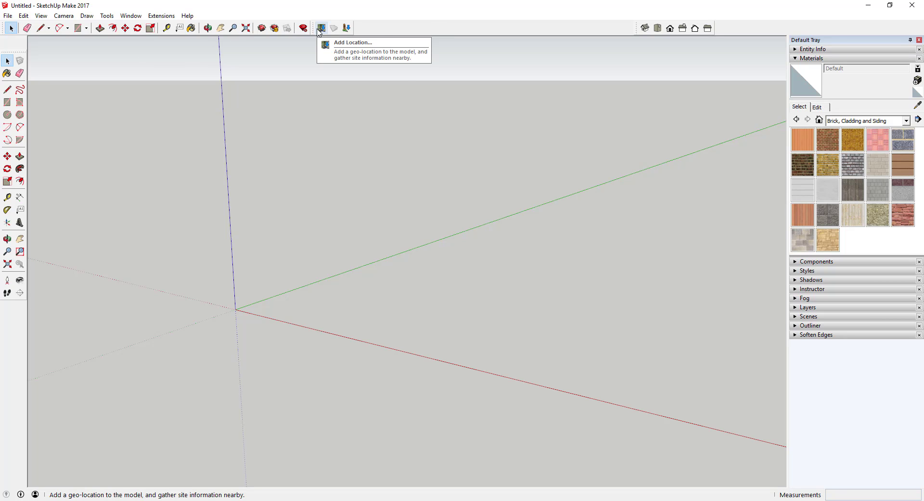
right_click(395, 32)
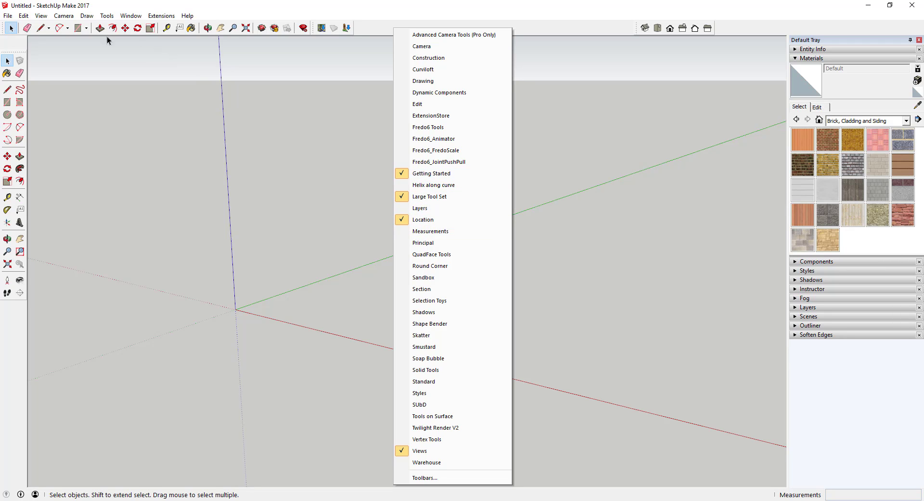
click(9, 16)
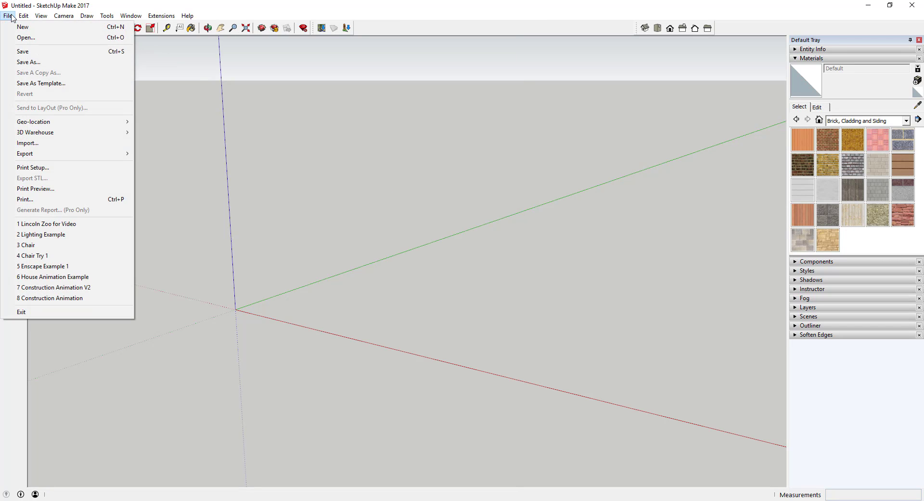
mouse_move(90, 123)
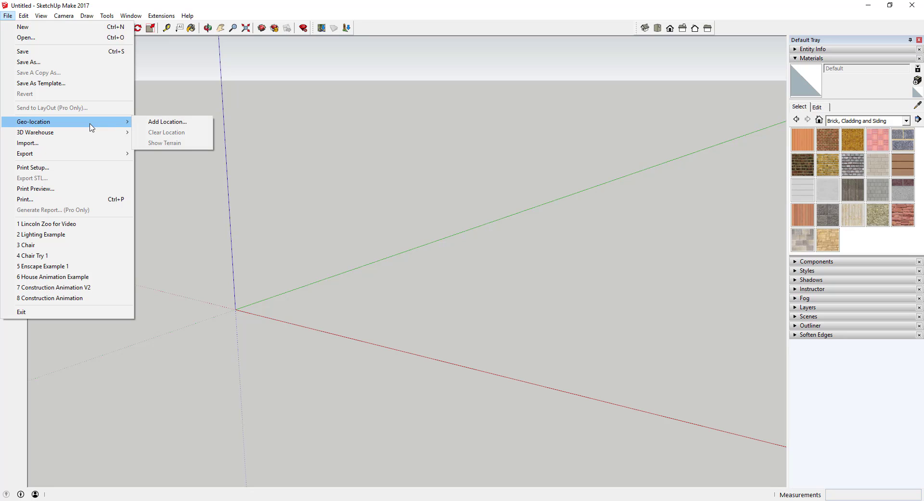
click(182, 125)
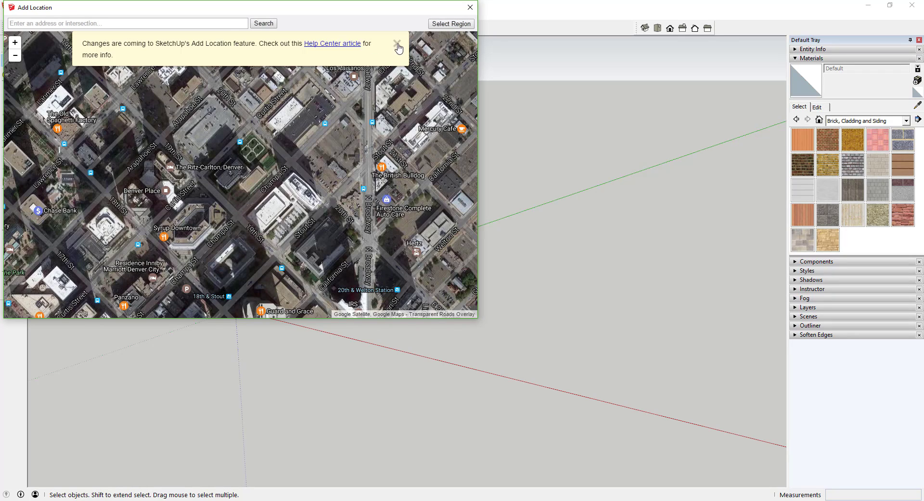
Step: Centre the map on downtown Denver's plaza and mark a tight import region around it
click(397, 43)
scroll(298, 193, down, 1)
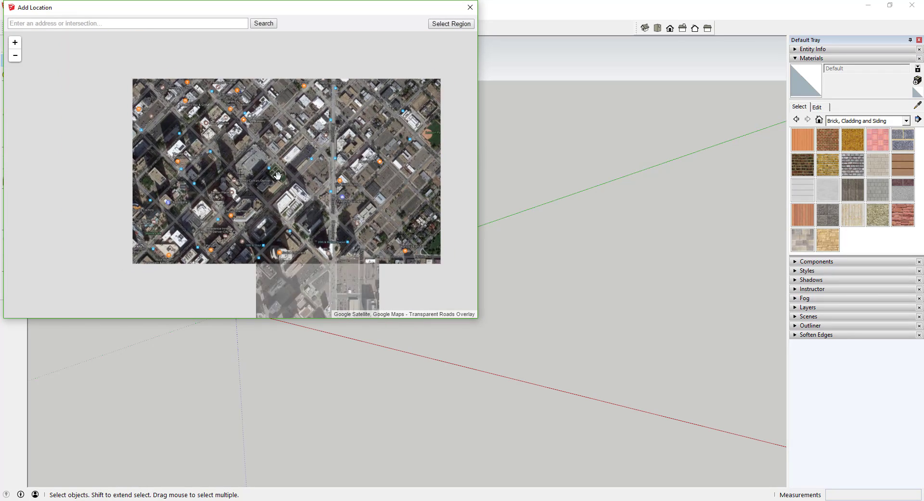
scroll(286, 178, up, 1)
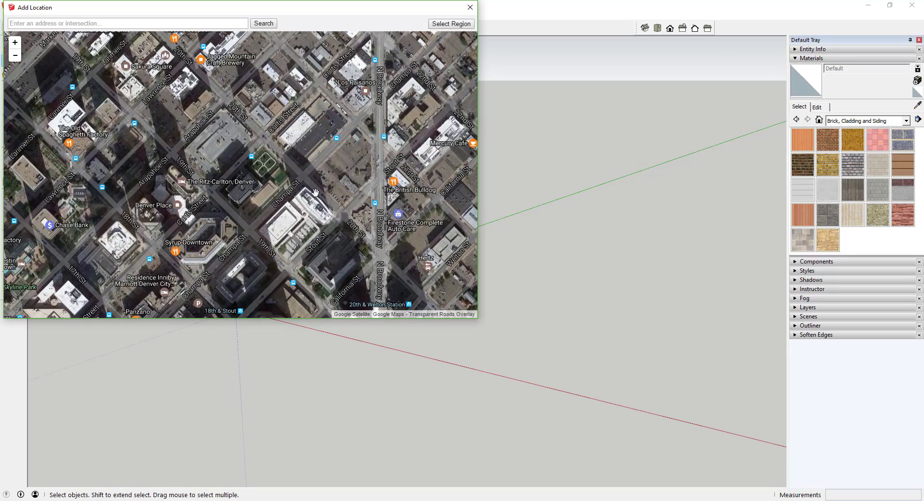
scroll(315, 192, down, 1)
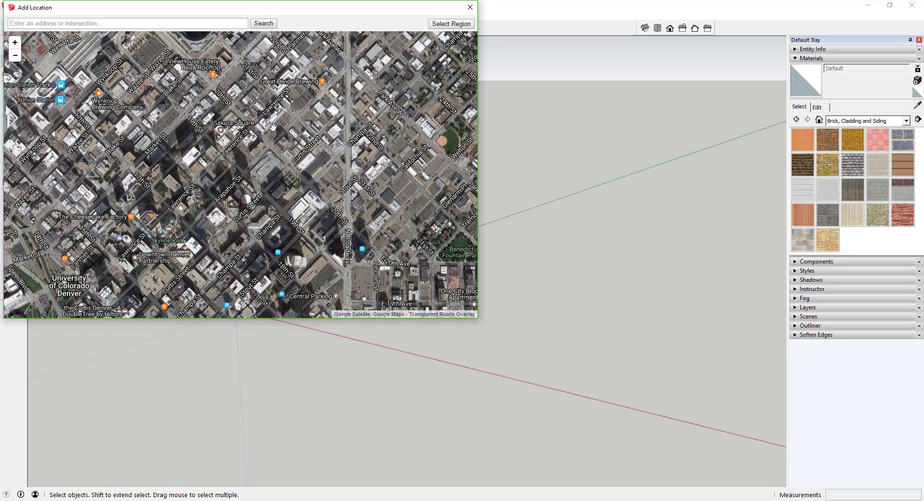
drag(271, 123, 275, 158)
drag(305, 237, 290, 193)
scroll(312, 191, up, 1)
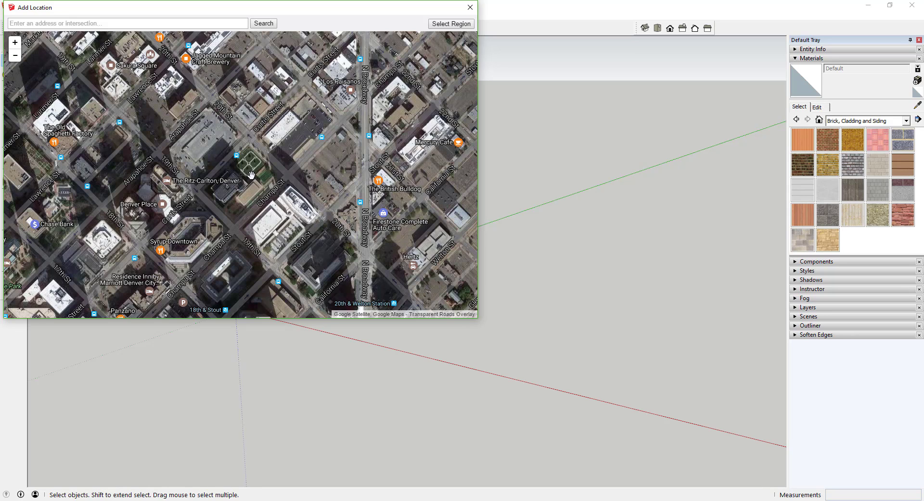
drag(251, 175, 252, 182)
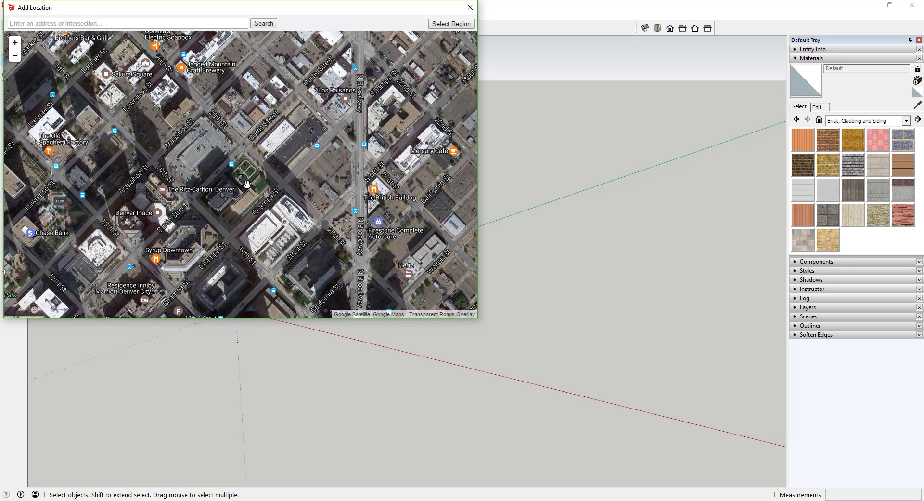
click(450, 27)
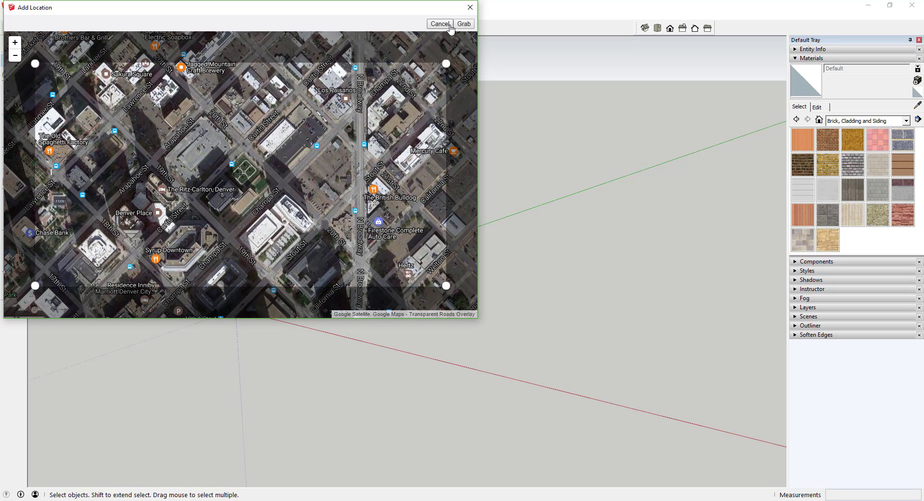
drag(434, 63, 411, 68)
Step: Grab the marked Denver region as ground imagery, then zoom and orbit toward the plaza at the origin
click(465, 25)
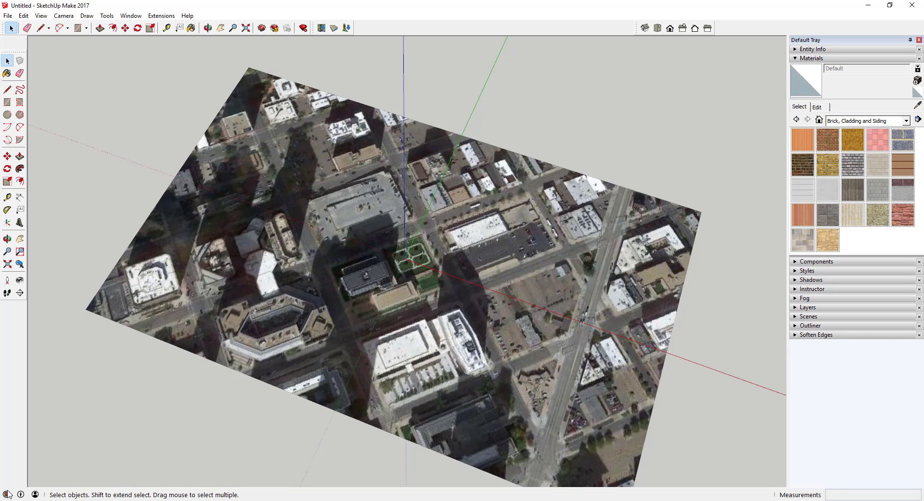
mouse_move(6, 495)
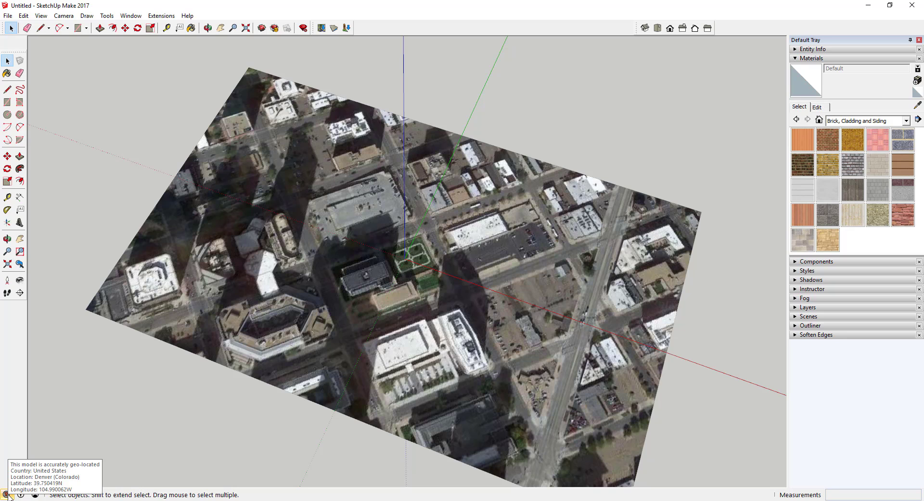
scroll(423, 224, up, 3)
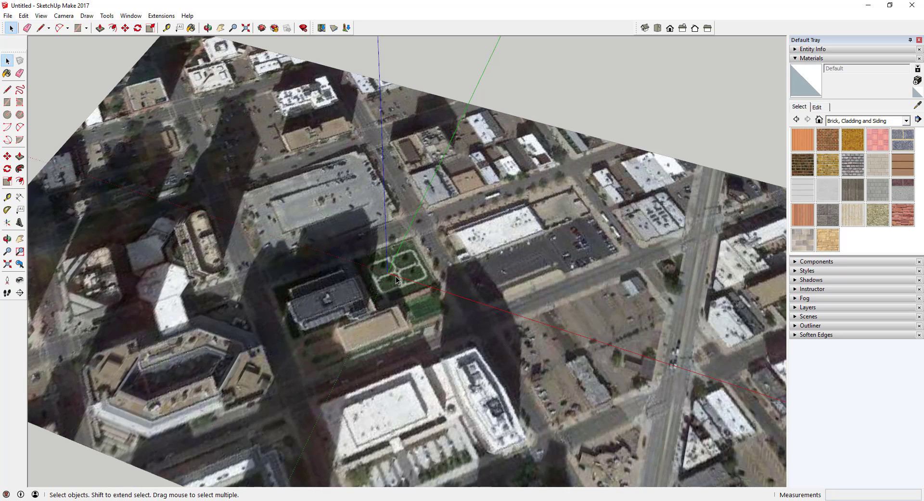
scroll(400, 265, up, 6)
middle_click(409, 255)
scroll(408, 255, down, 3)
scroll(404, 262, up, 3)
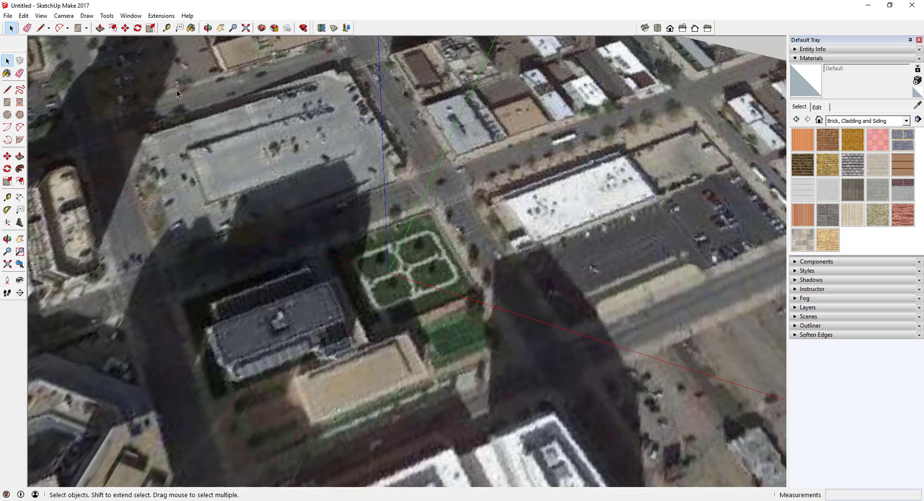
Step: Browse the View menu options
click(41, 16)
mouse_move(60, 19)
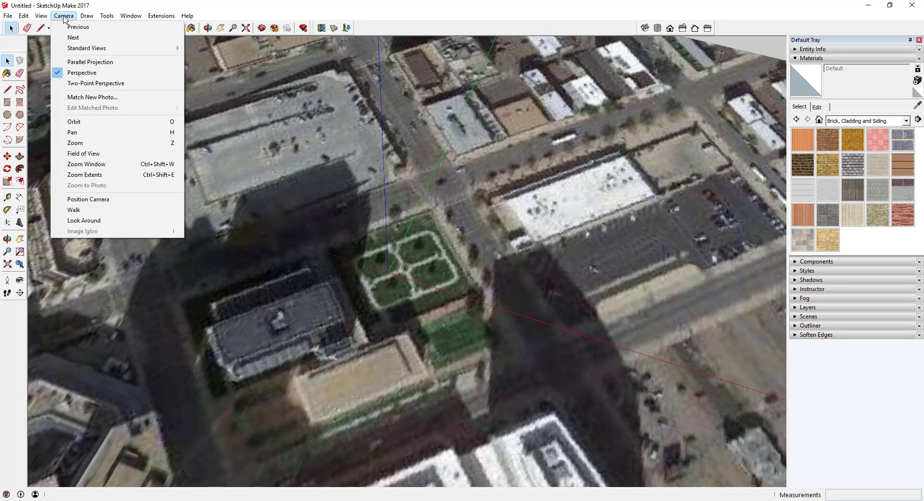
mouse_move(108, 18)
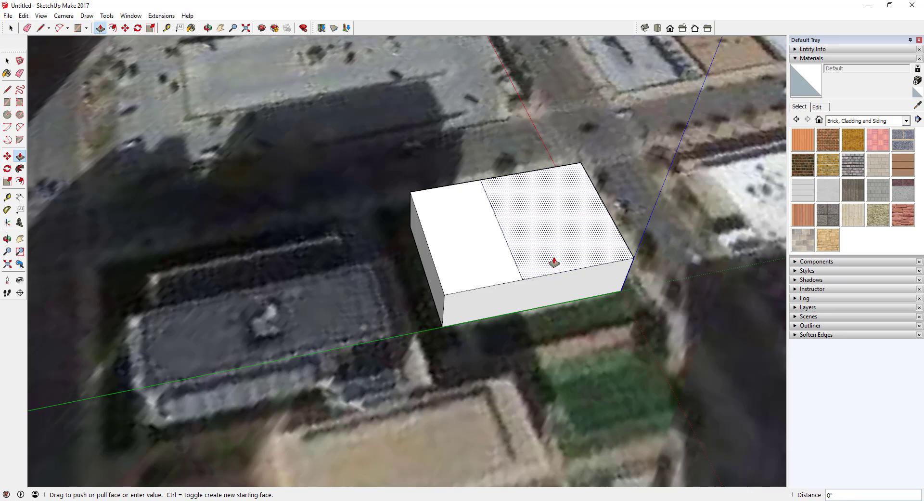
Step: Raise the tall block to 100 and draw a rectangle splitting its top face
text(1)
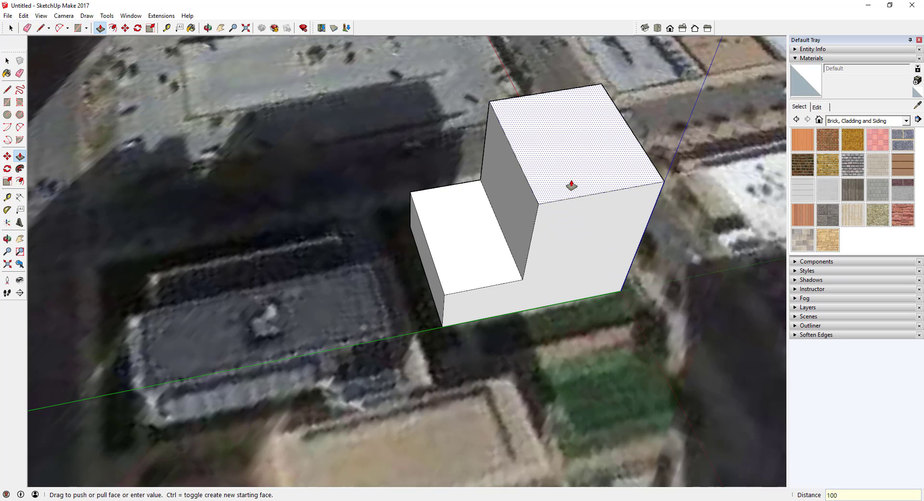
text(00)
key(Return)
key(space)
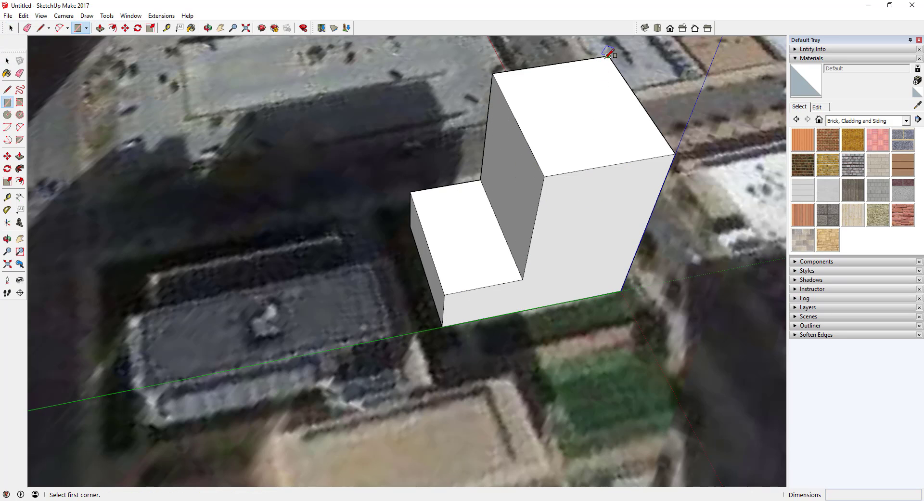
click(608, 56)
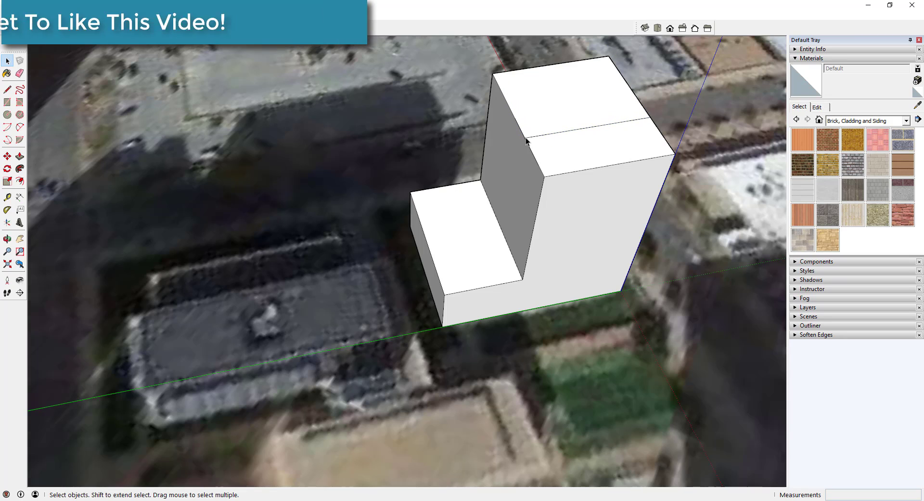
click(525, 136)
key(space)
Step: Push the back part of the top up 4 to form the top tier
scroll(526, 141, up, 1)
key(p)
click(536, 124)
text(4)
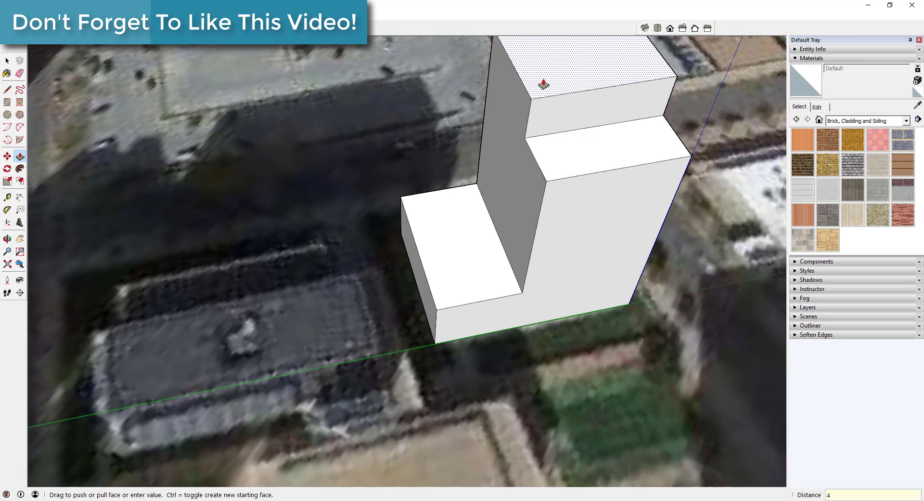
key(Return)
key(space)
Step: Select the whole building and mirror it along the red axis with Scale
scroll(554, 227, down, 5)
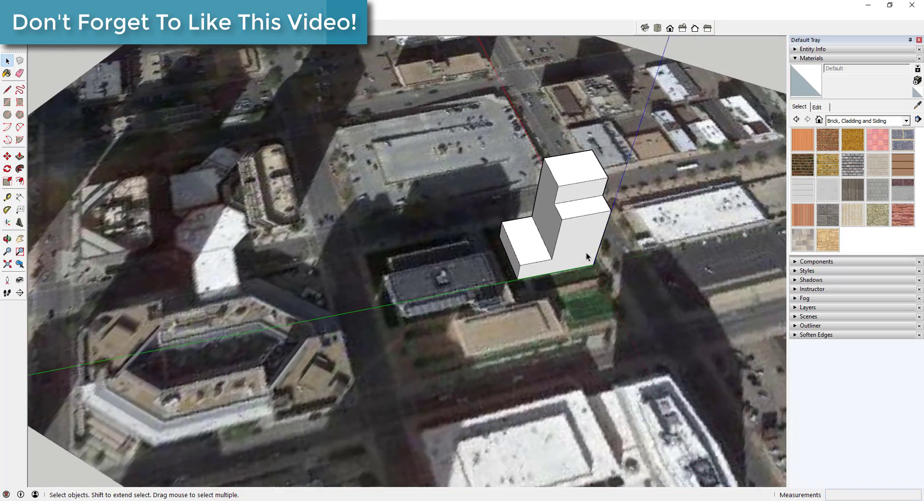
middle_drag(588, 250, 457, 324)
drag(332, 195, 474, 333)
key(s)
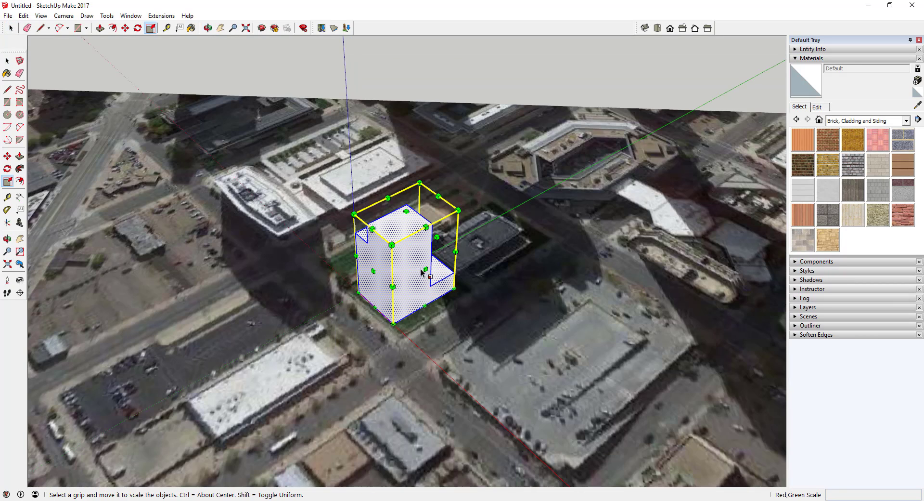
drag(425, 269, 384, 250)
key(space)
Step: Mirror the building along the green axis as well
middle_drag(459, 320, 448, 280)
key(s)
drag(436, 239, 375, 269)
key(space)
middle_drag(446, 317, 492, 241)
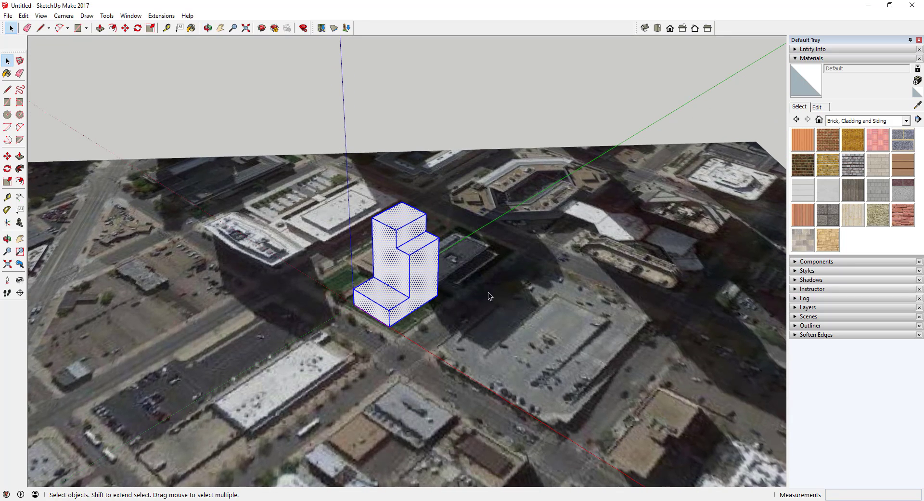
Step: Paint building faces with Glass and Mirrors' Translucent Glass Sky Reflection
click(423, 272)
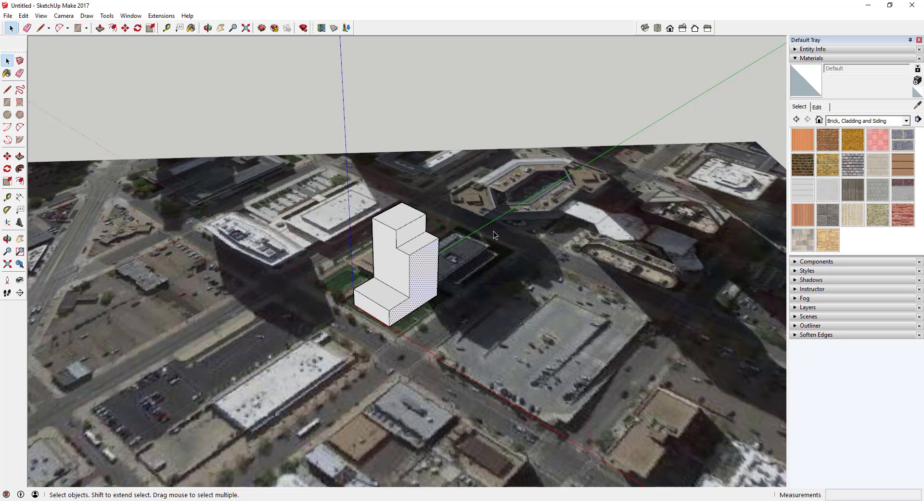
middle_drag(381, 272, 491, 293)
click(861, 120)
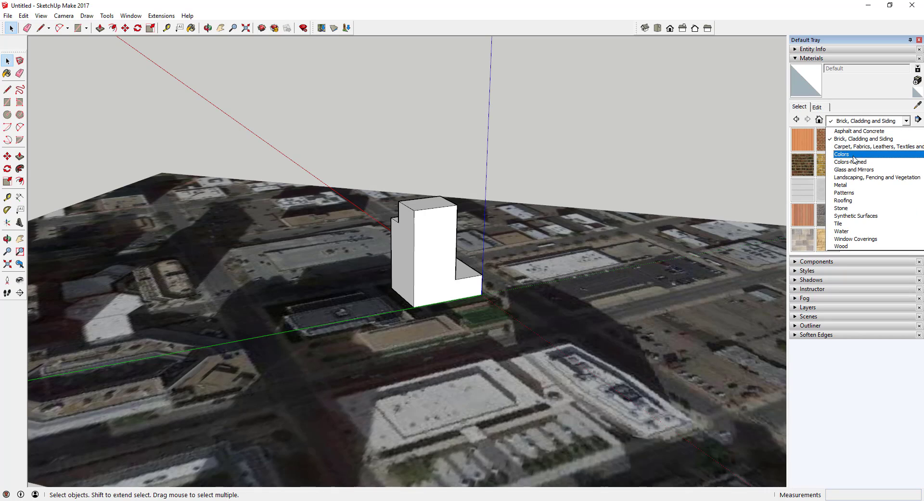
click(840, 170)
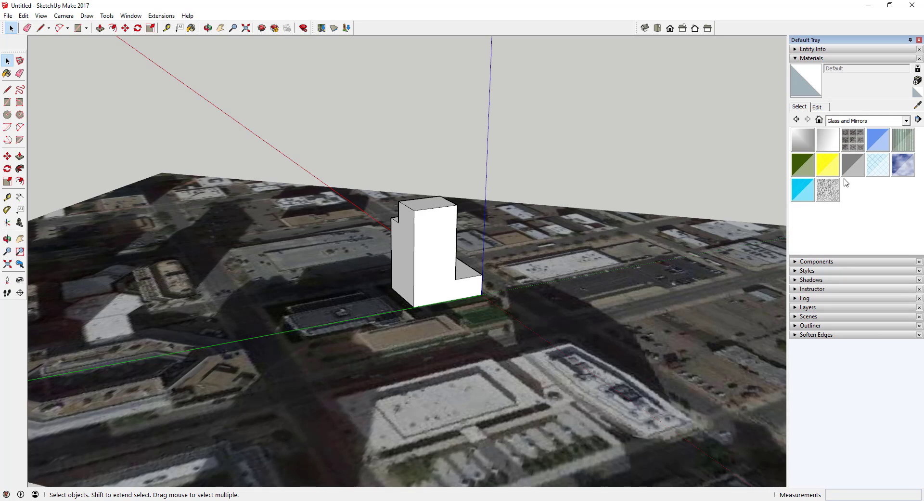
click(903, 164)
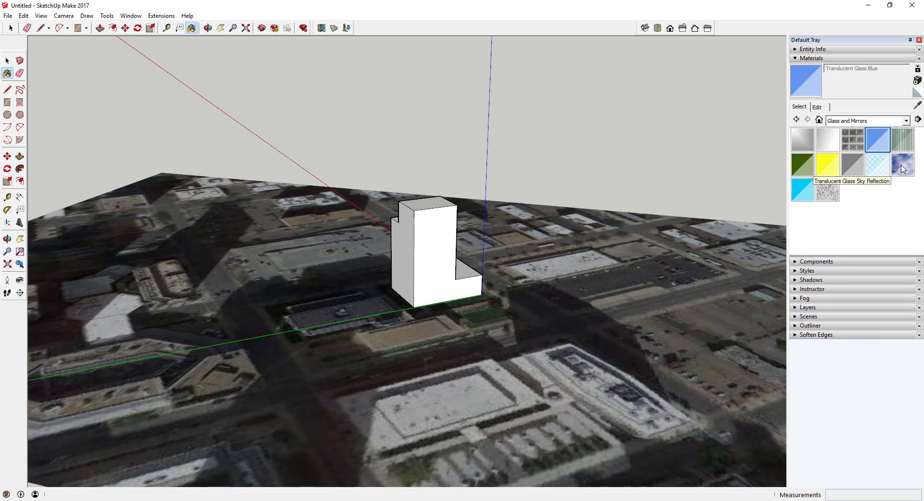
click(436, 246)
click(409, 244)
Step: Orbit around the glass-clad building to inspect it and clear the selection
mouse_move(547, 262)
middle_down()
mouse_move(178, 246)
mouse_move(417, 240)
mouse_move(366, 250)
mouse_move(351, 233)
mouse_move(872, 279)
mouse_move(722, 269)
mouse_move(441, 290)
mouse_move(249, 231)
middle_up()
scroll(398, 241, up, 5)
scroll(249, 231, down, 6)
key(space)
middle_drag(425, 276, 489, 307)
scroll(488, 270, up, 2)
scroll(483, 269, down, 2)
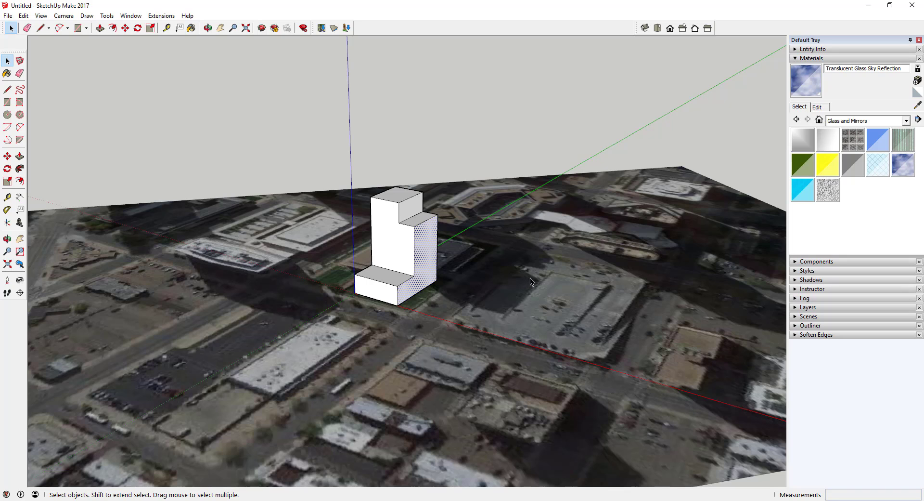
click(484, 268)
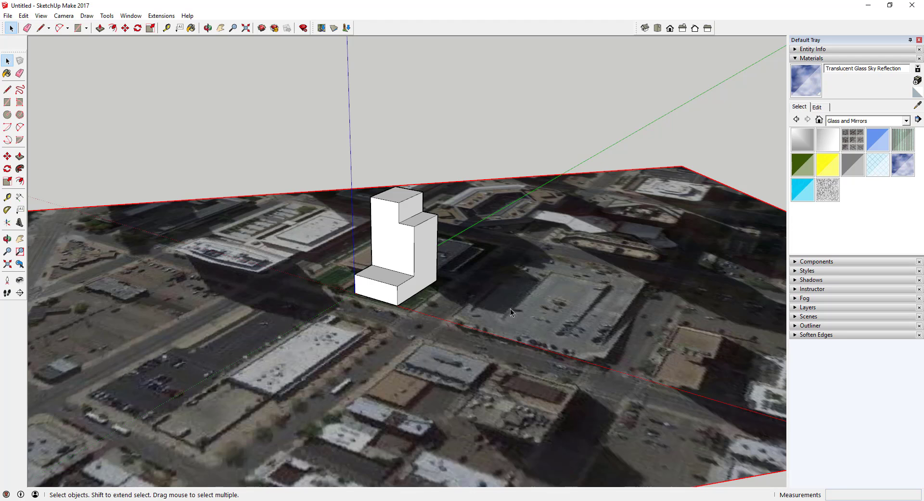
Step: Push the step's top face down 2 with Push/Pull
scroll(498, 275, down, 3)
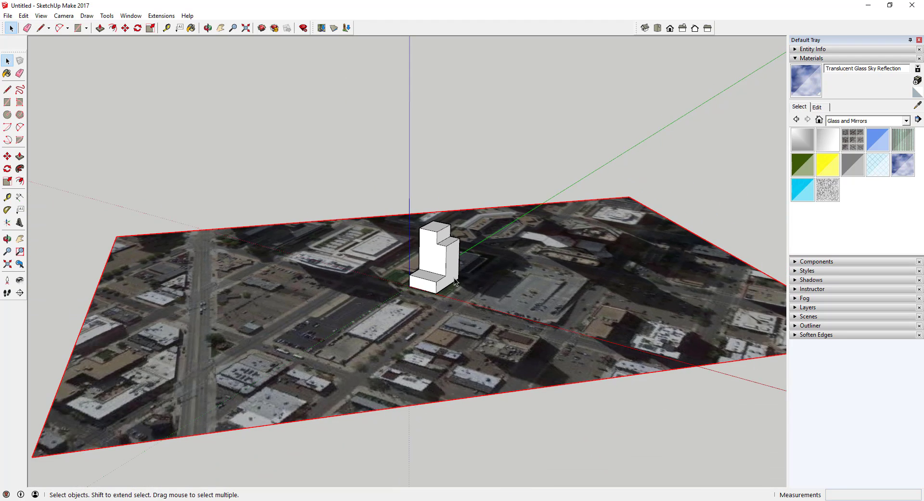
scroll(463, 296, up, 5)
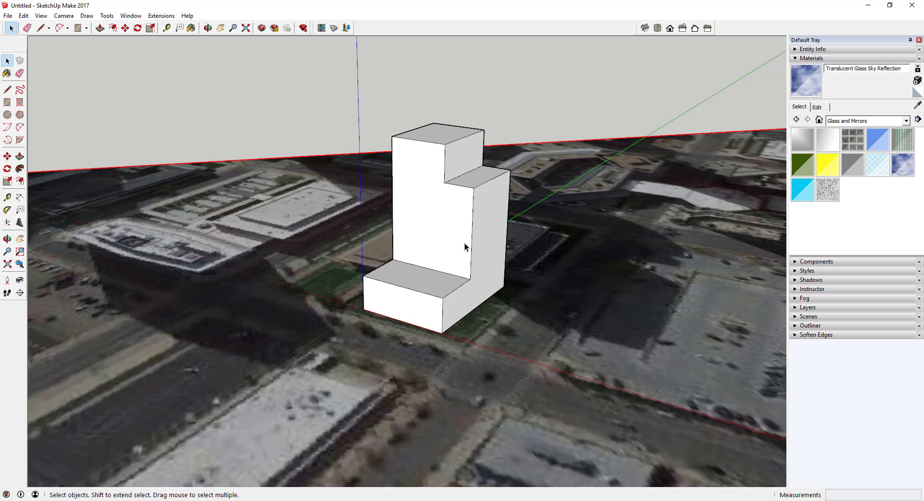
middle_drag(477, 192, 478, 190)
key(p)
drag(477, 182, 476, 205)
text(2)
key(Return)
middle_drag(476, 204, 438, 196)
key(space)
click(8, 16)
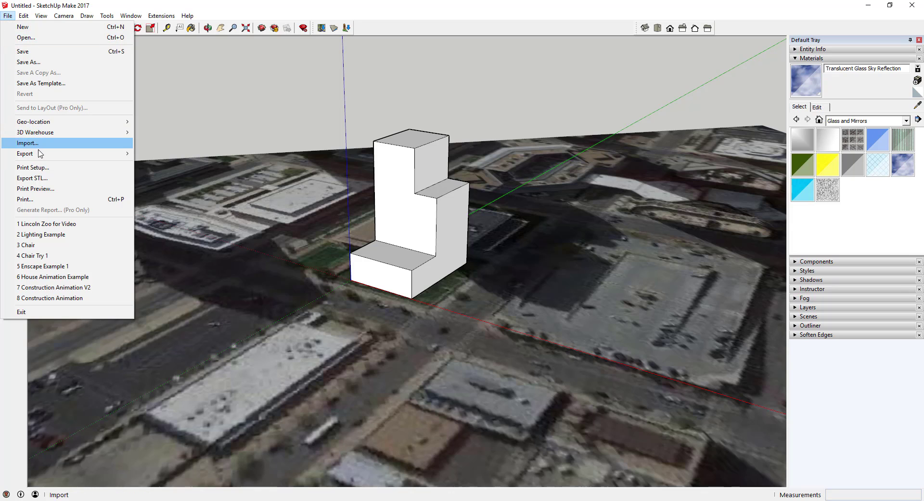
Step: Export the 3D model as the Google Earth file HighRise.kmz
mouse_move(40, 155)
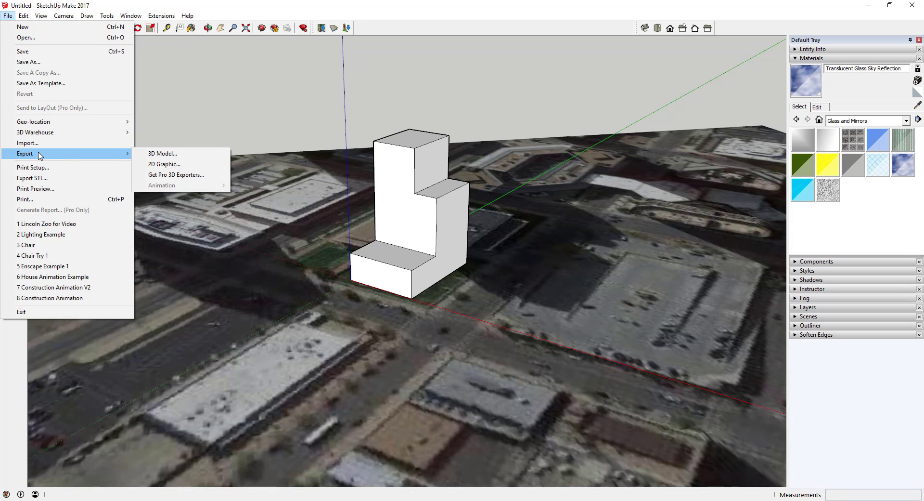
click(164, 153)
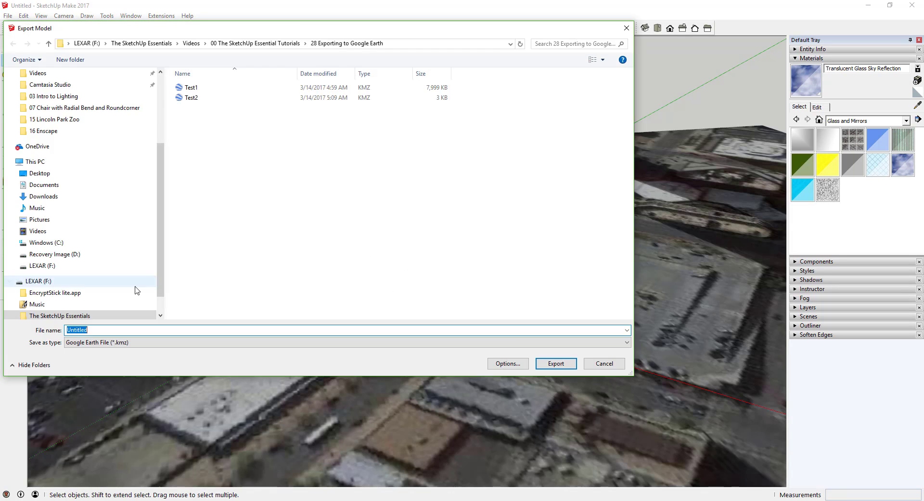
click(139, 342)
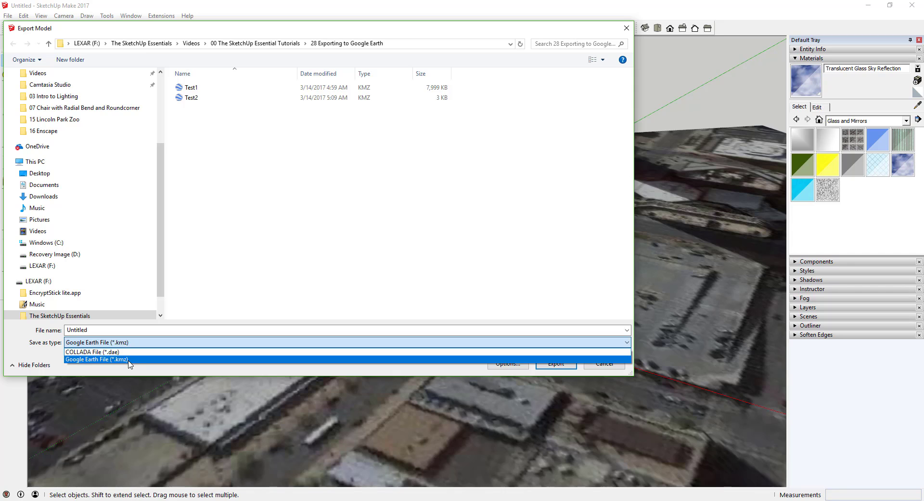
click(129, 359)
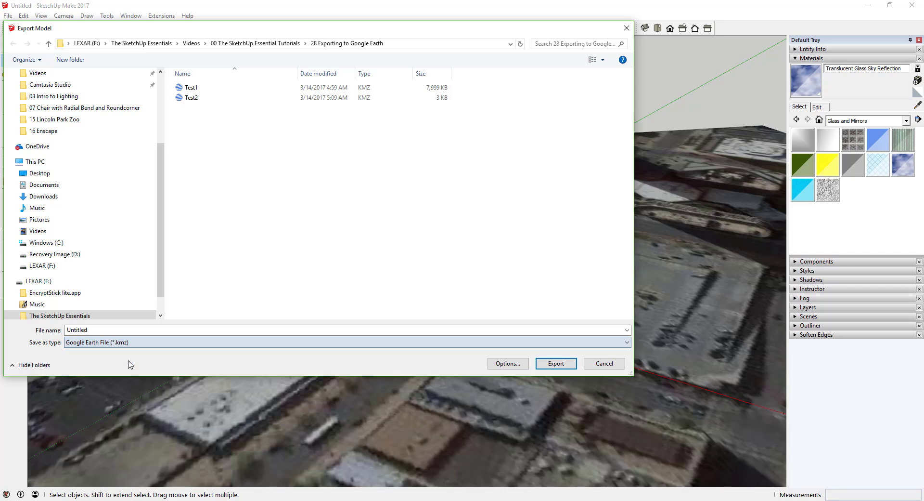
double_click(121, 330)
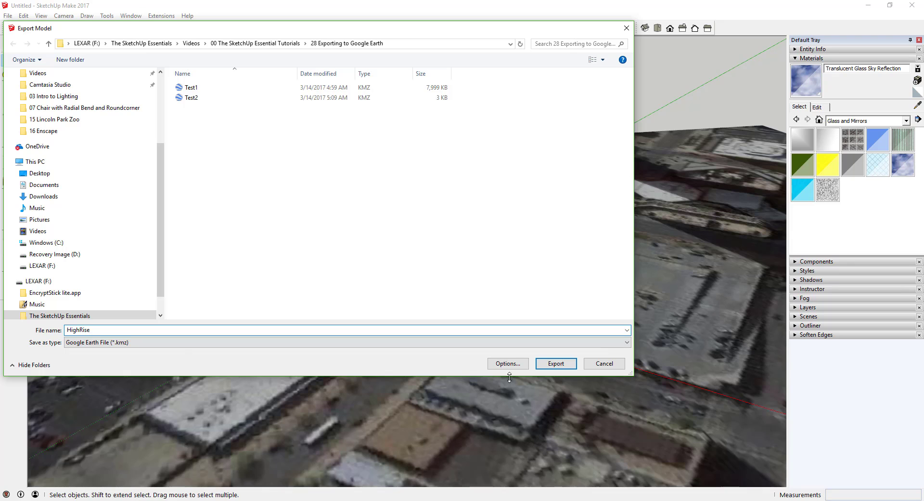
click(556, 363)
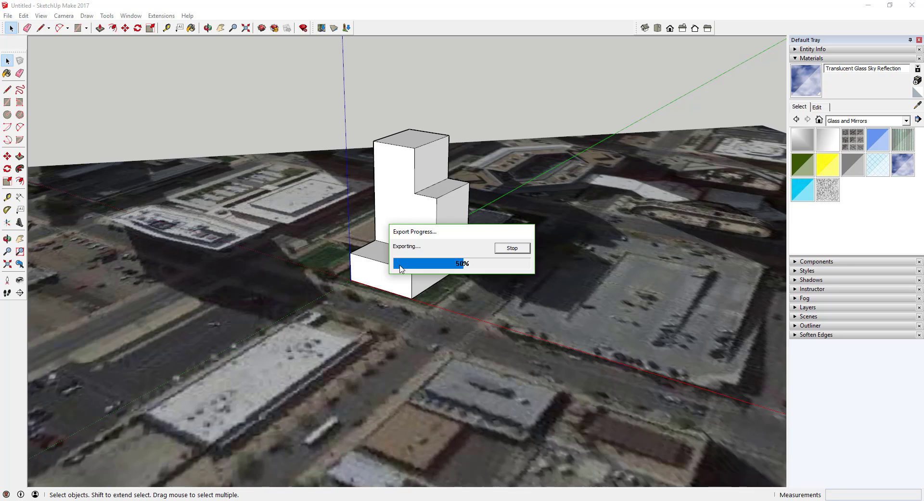
Step: Switch to Google Earth and zoom in on downtown Denver's green courtyard
key(alt+Tab)
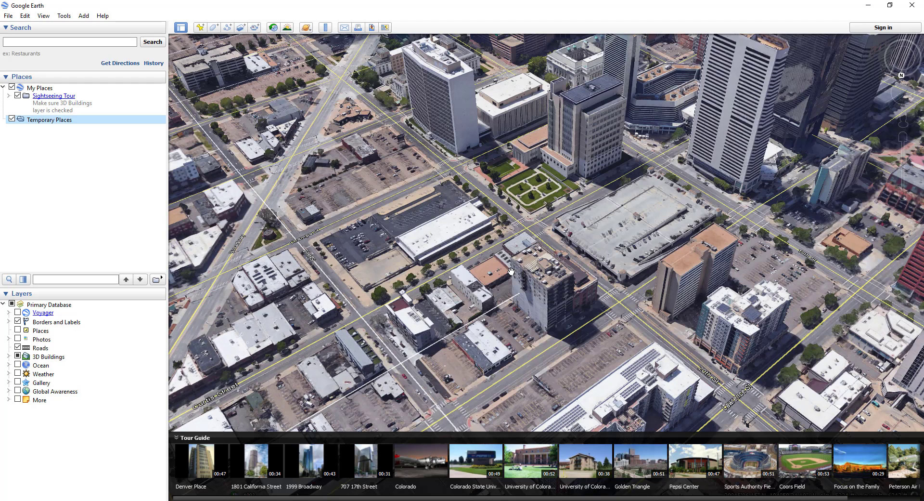
right_drag(542, 188, 554, 202)
scroll(558, 198, down, 5)
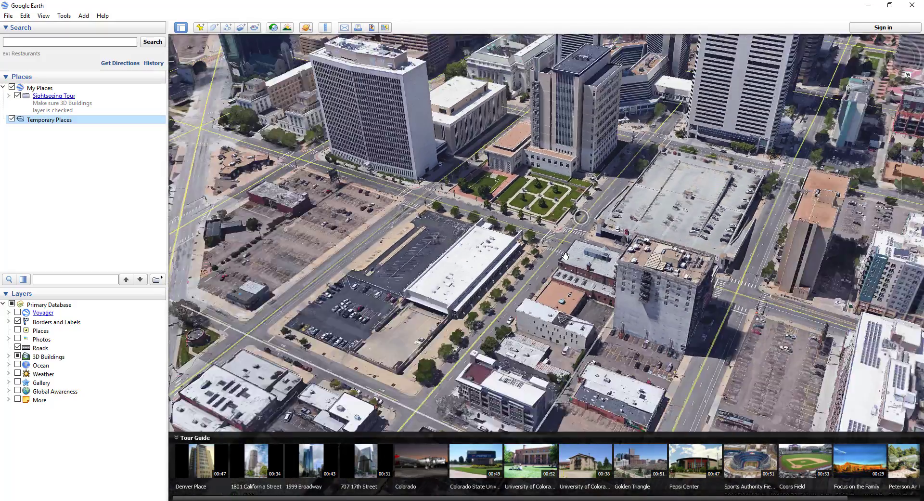
scroll(621, 96, down, 5)
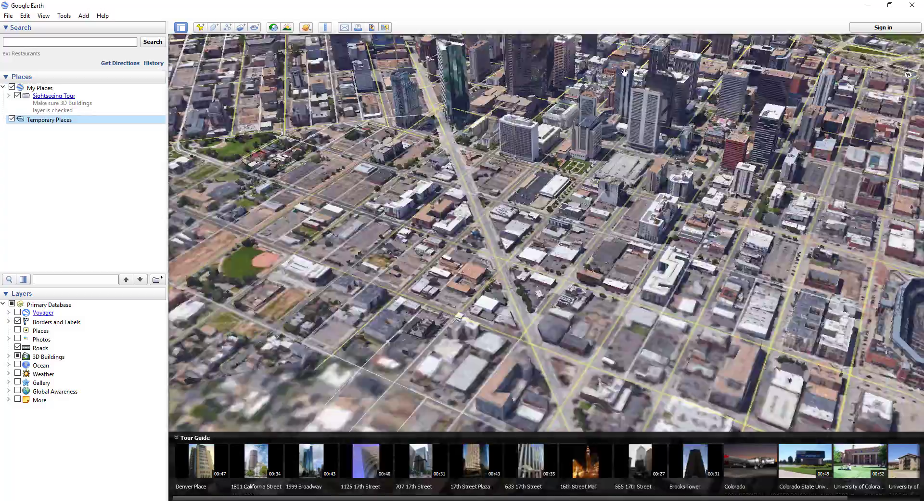
scroll(624, 88, up, 5)
right_drag(555, 299, 588, 420)
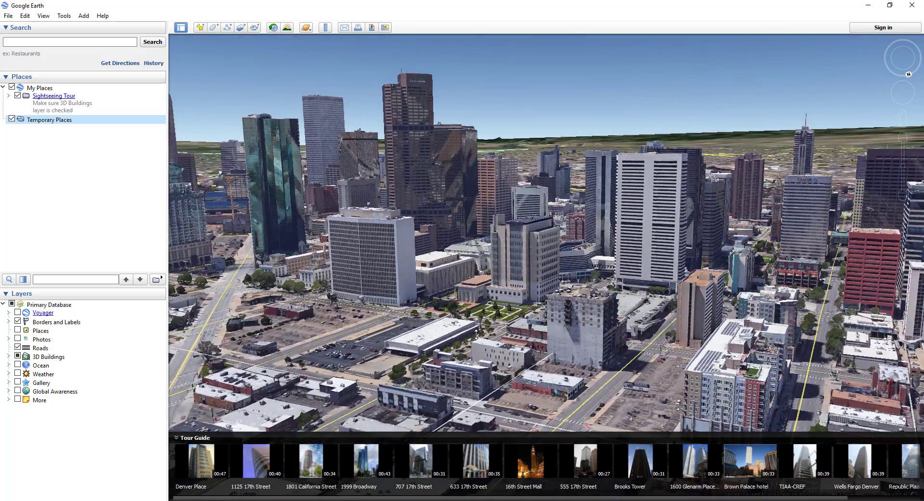
right_drag(492, 292, 466, 334)
scroll(503, 333, up, 5)
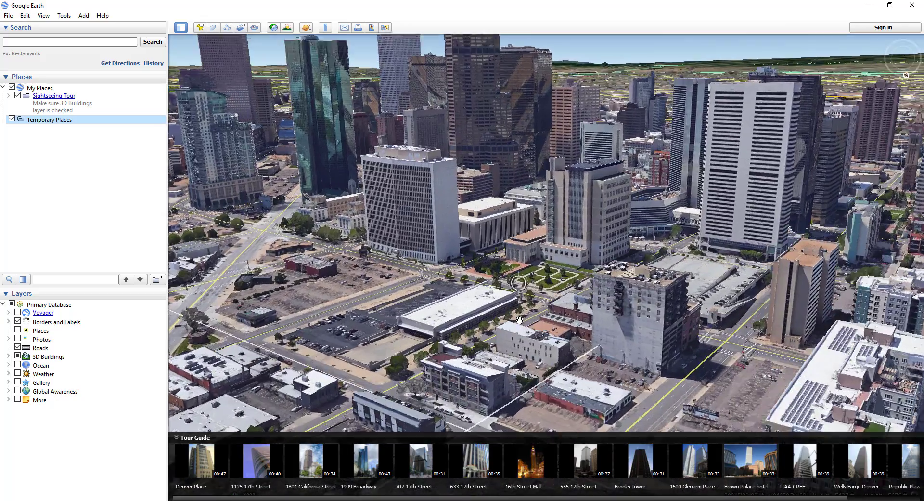
scroll(557, 297, up, 5)
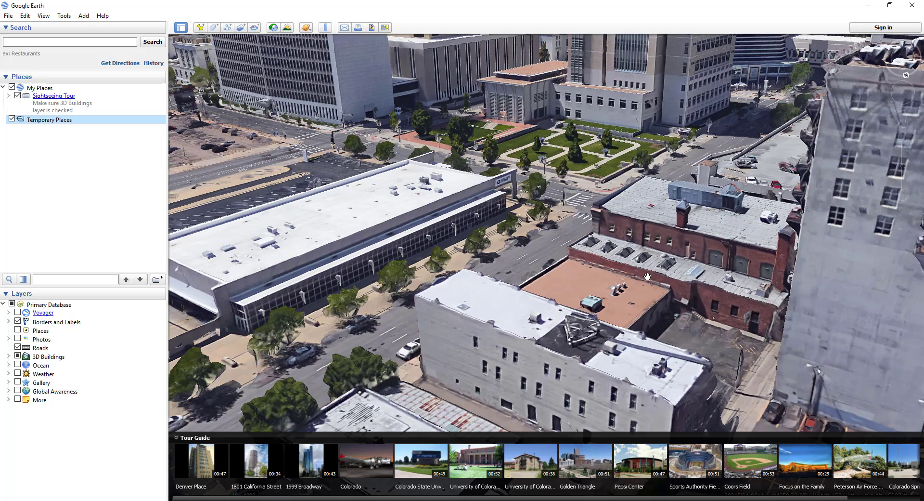
scroll(645, 277, down, 5)
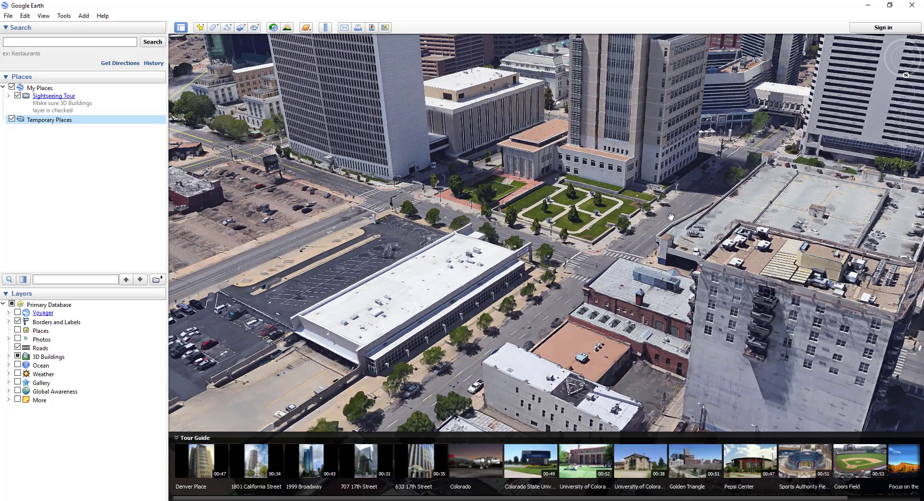
scroll(673, 219, down, 3)
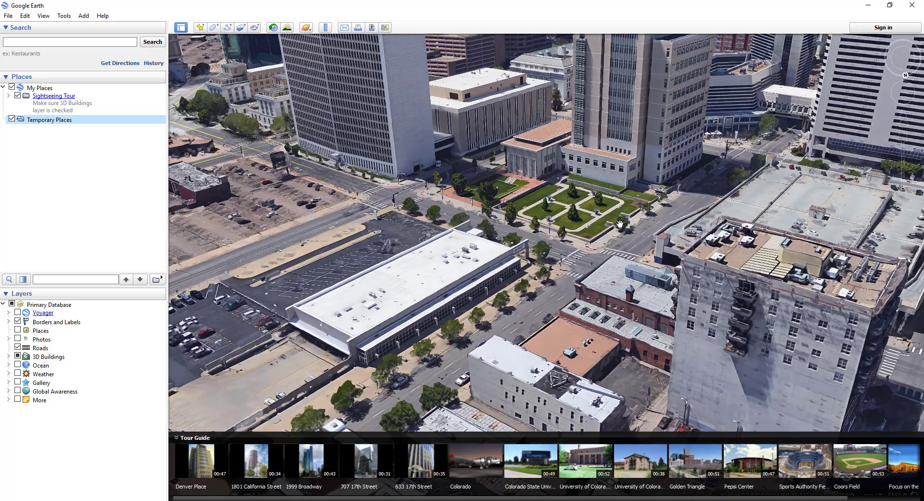
scroll(633, 210, up, 1)
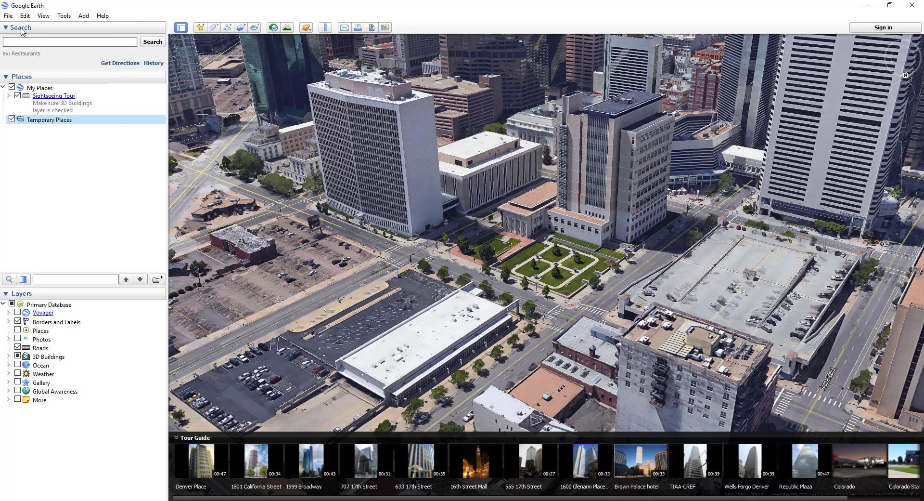
Step: Load HighRise.kmz via File > Open so the stepped tower appears by the courtyard
click(8, 15)
click(25, 28)
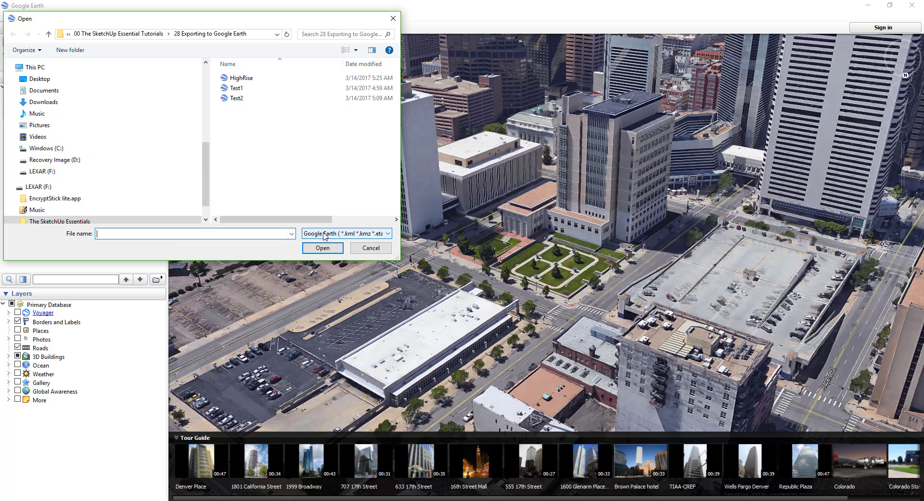
double_click(242, 78)
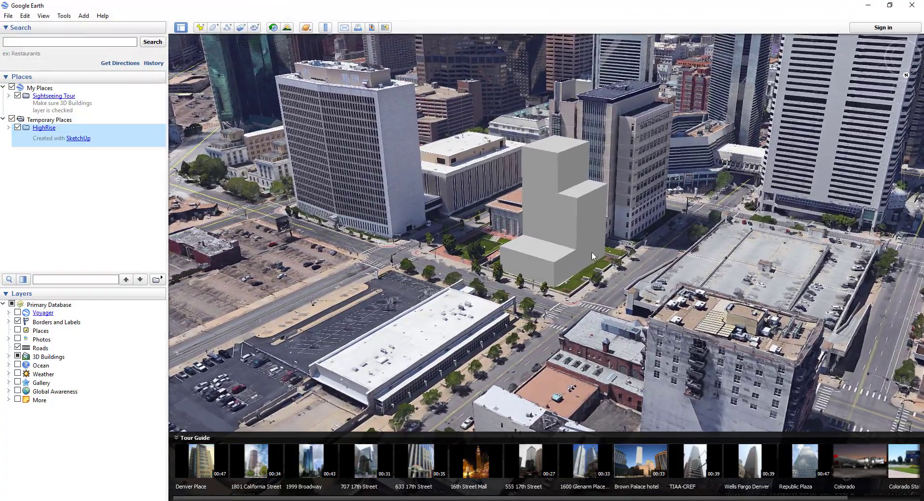
Step: Expand HighRise into Tour and Model, toggling HighRise and Model visibility off and on
click(8, 128)
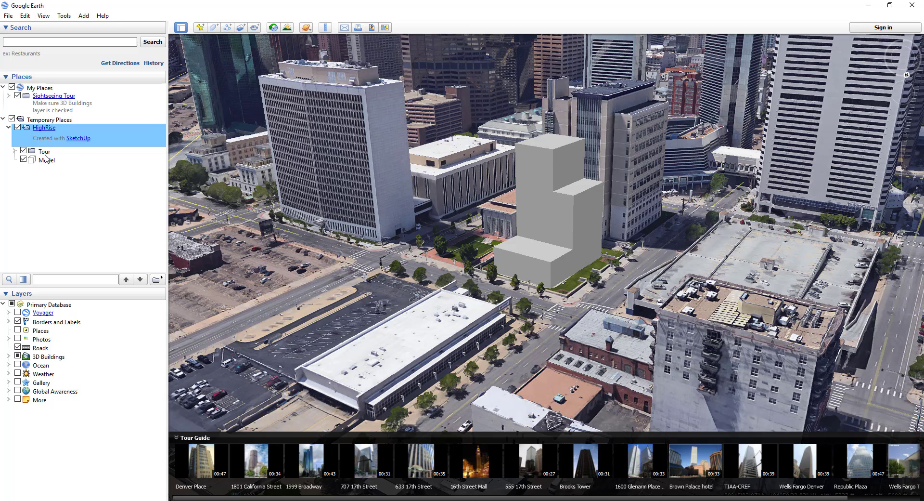
click(18, 128)
click(18, 128)
click(23, 160)
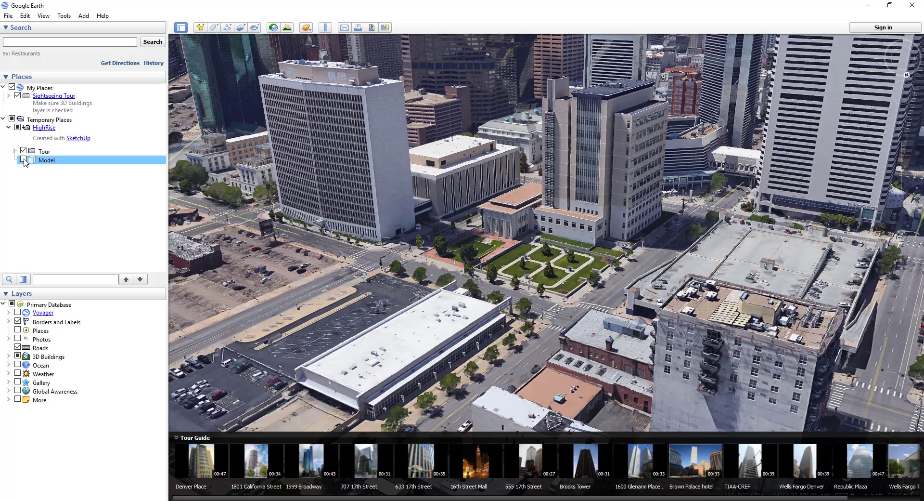
click(24, 160)
click(24, 160)
click(24, 159)
Step: Orbit and zoom around the HighRise tower among Denver's 3D buildings
middle_drag(493, 271, 754, 277)
scroll(402, 214, up, 5)
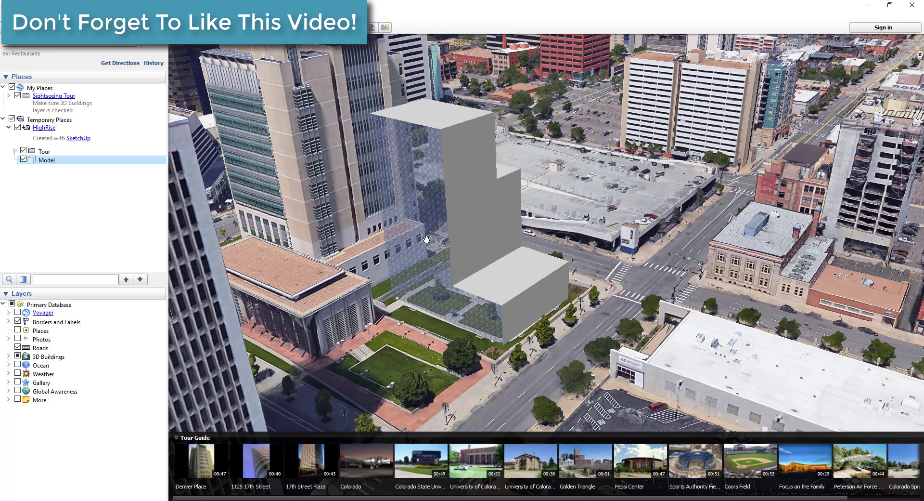
scroll(420, 229, down, 3)
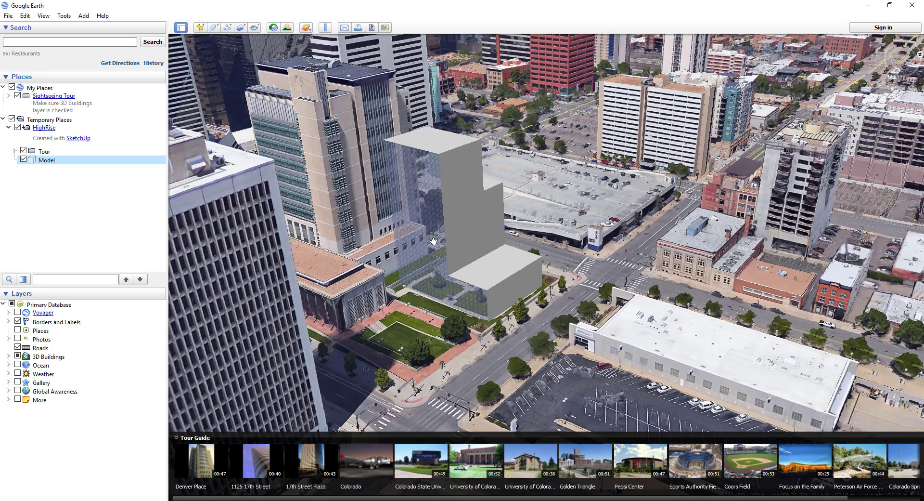
Step: Fly from the Denver overview to the Model and zoom in on the grey stepped high-rise downtown
scroll(632, 276, down, 10)
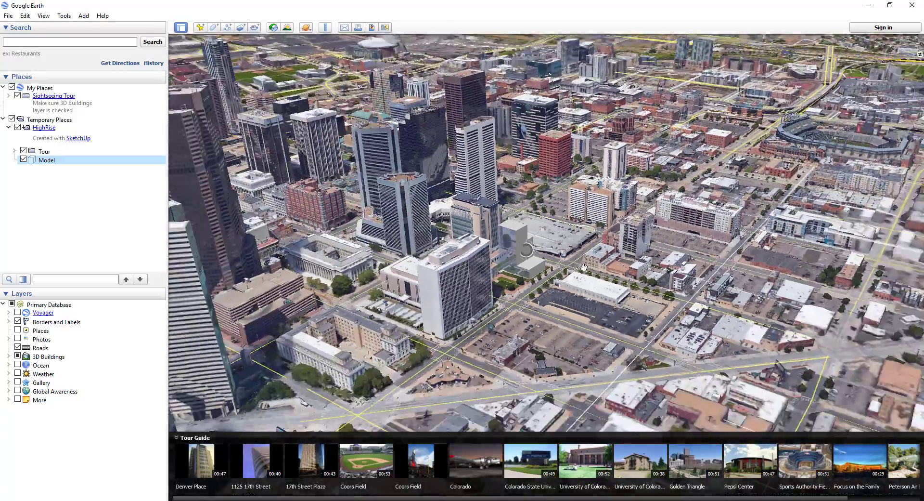
scroll(575, 271, down, 10)
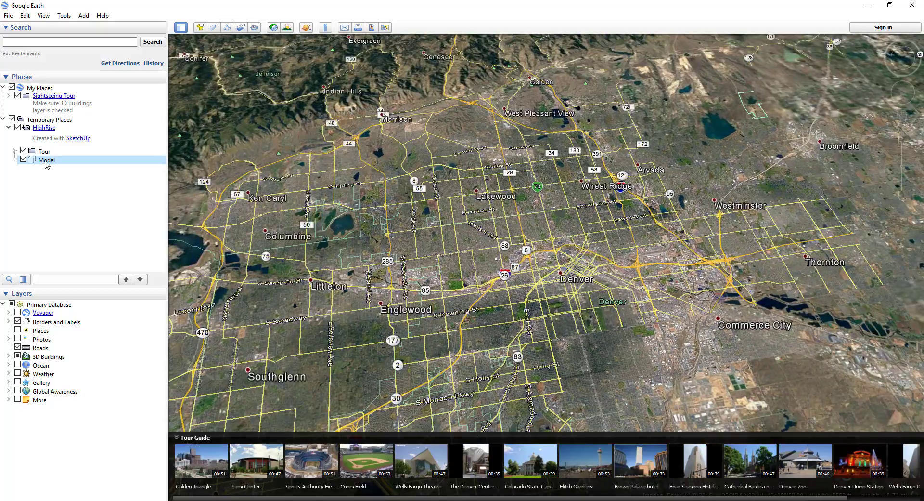
double_click(47, 162)
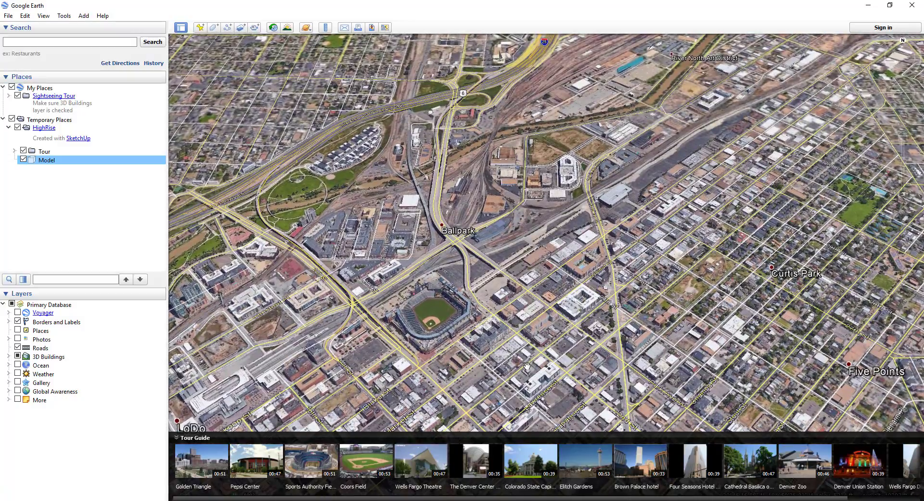
middle_drag(527, 366, 527, 358)
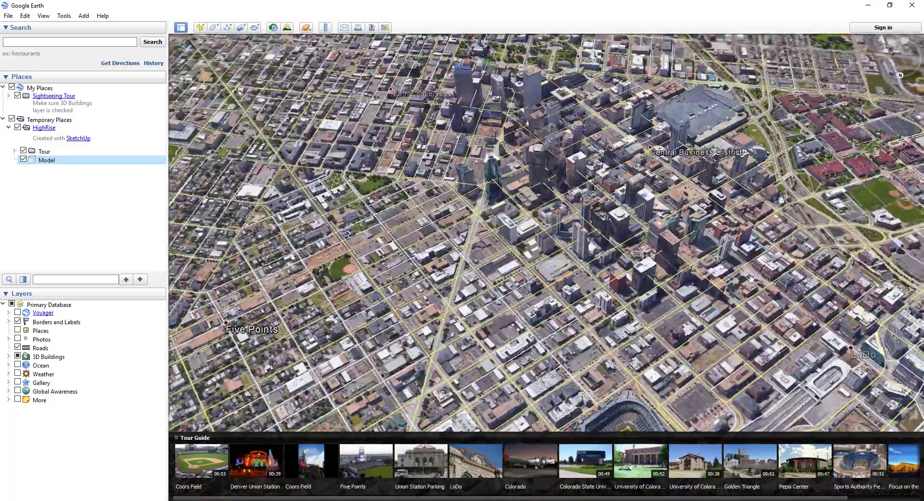
scroll(589, 241, up, 3)
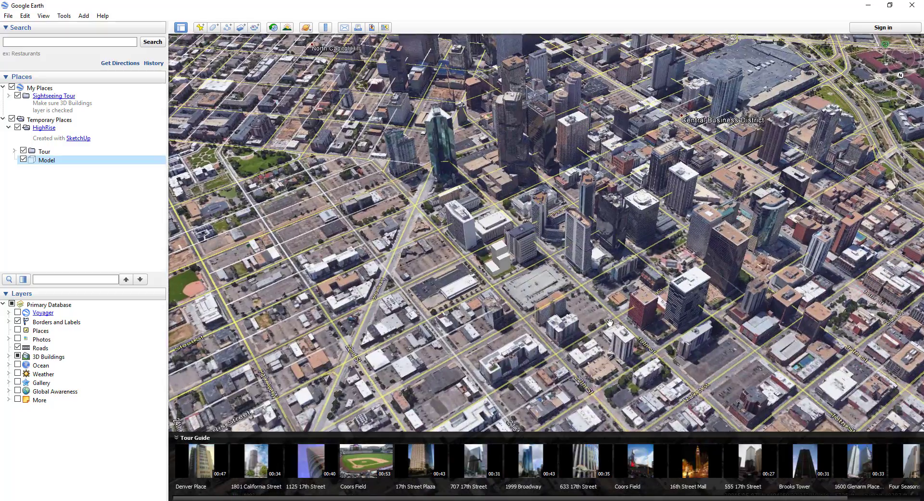
scroll(494, 269, up, 3)
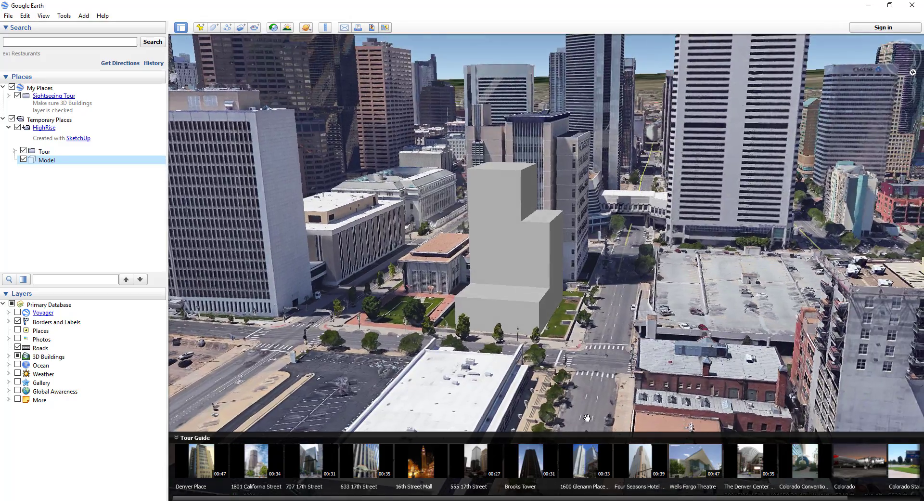
Step: Zoom down to street level and tilt up to face the grey model tower
scroll(604, 308, up, 3)
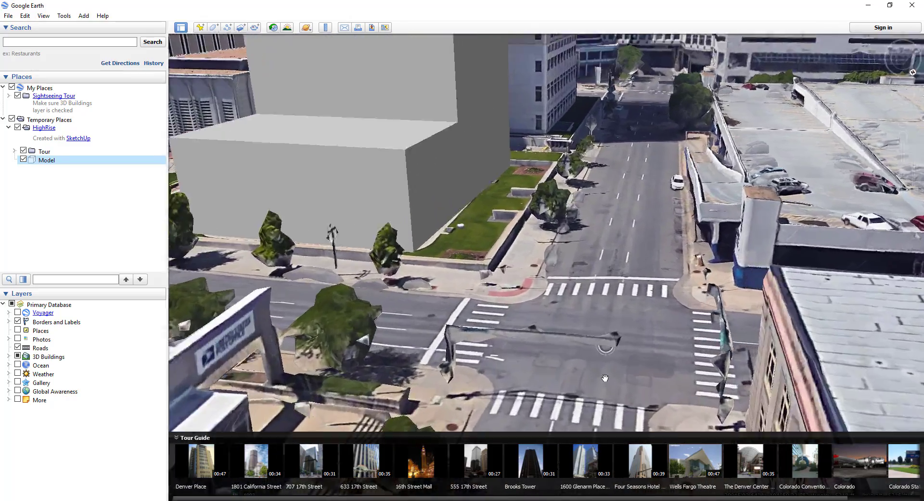
scroll(614, 342, up, 3)
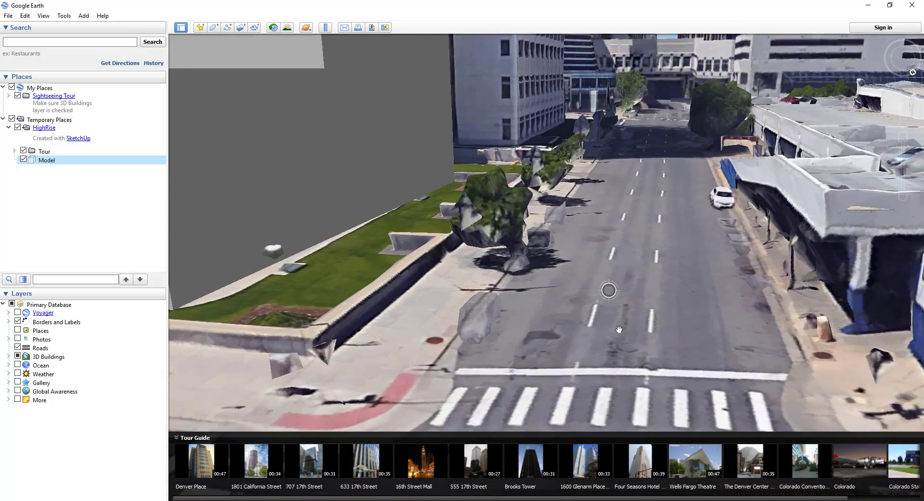
scroll(657, 282, up, 3)
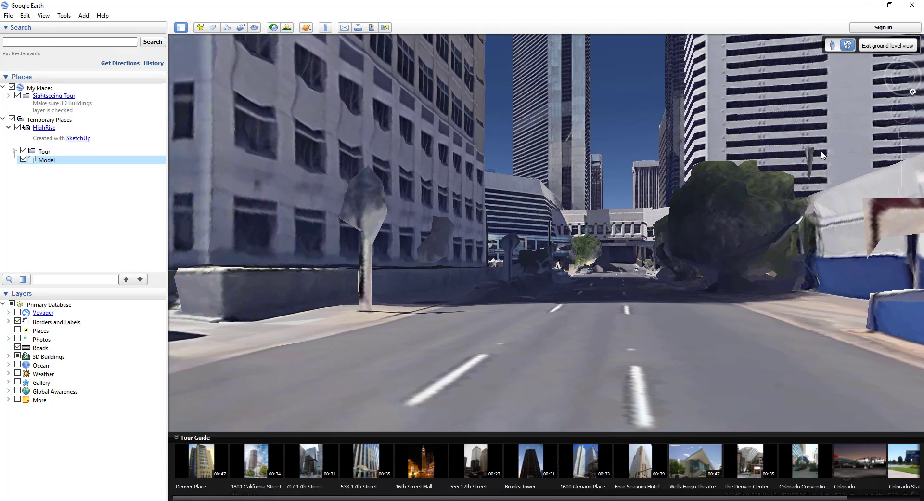
drag(356, 257, 446, 291)
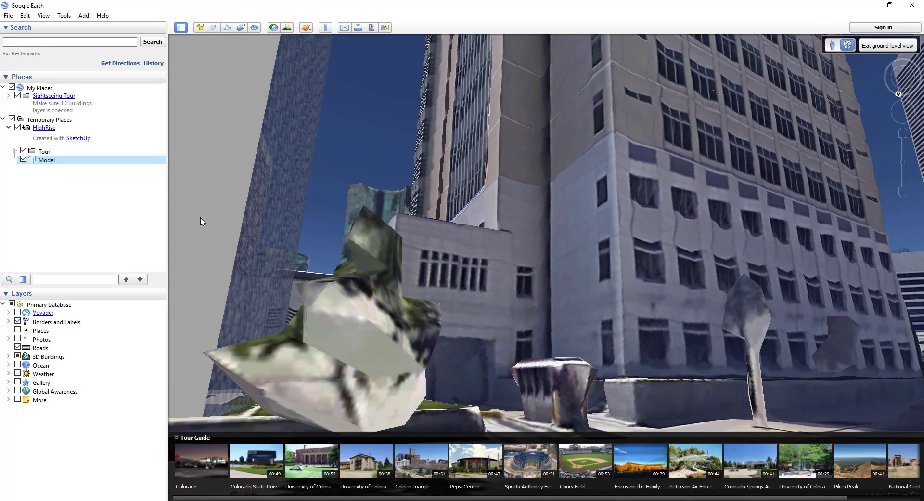
drag(202, 222, 473, 289)
Step: Walk up the street to the intersection, viewing the model, nearby towers and the ground below
double_click(454, 339)
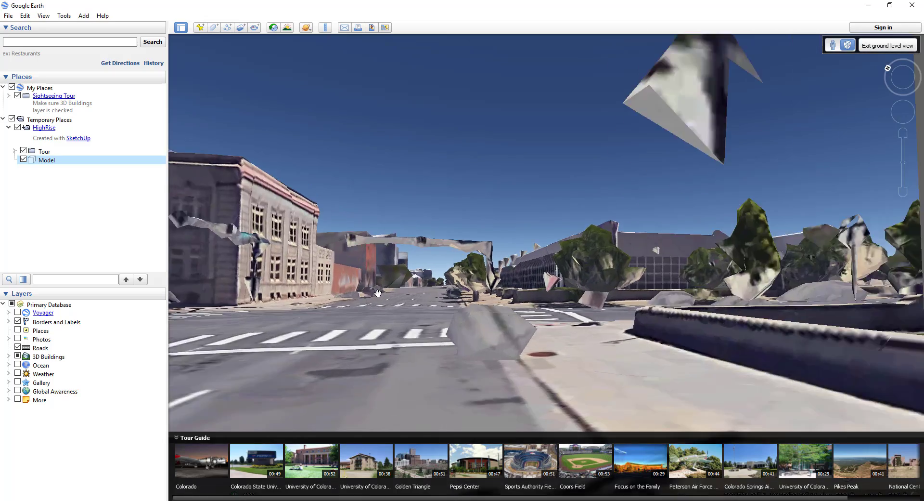
double_click(322, 292)
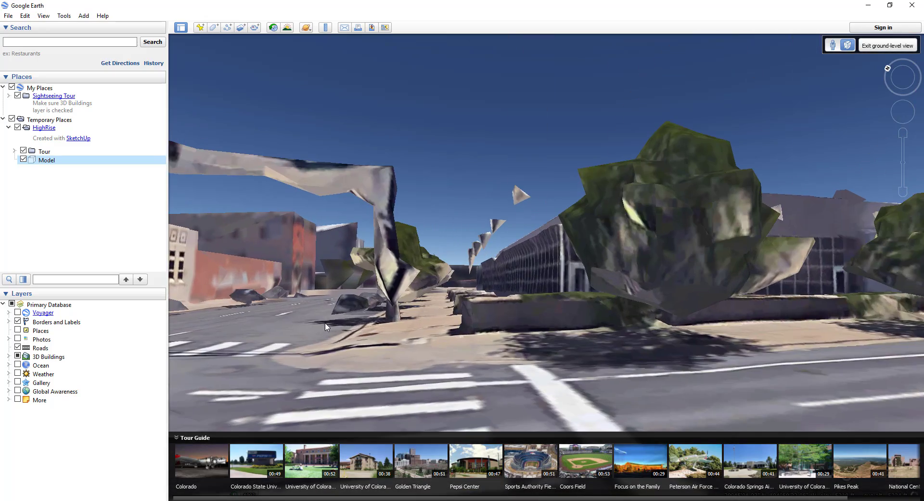
drag(561, 338, 447, 346)
double_click(583, 332)
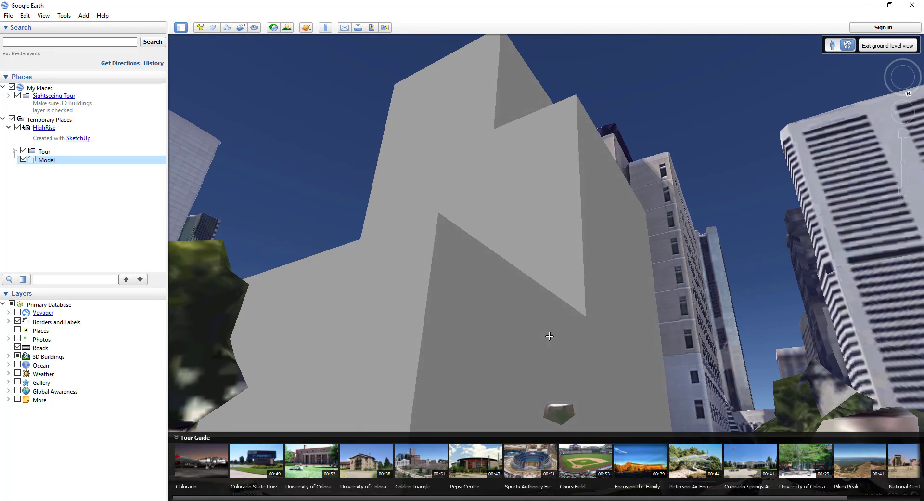
drag(550, 335, 472, 370)
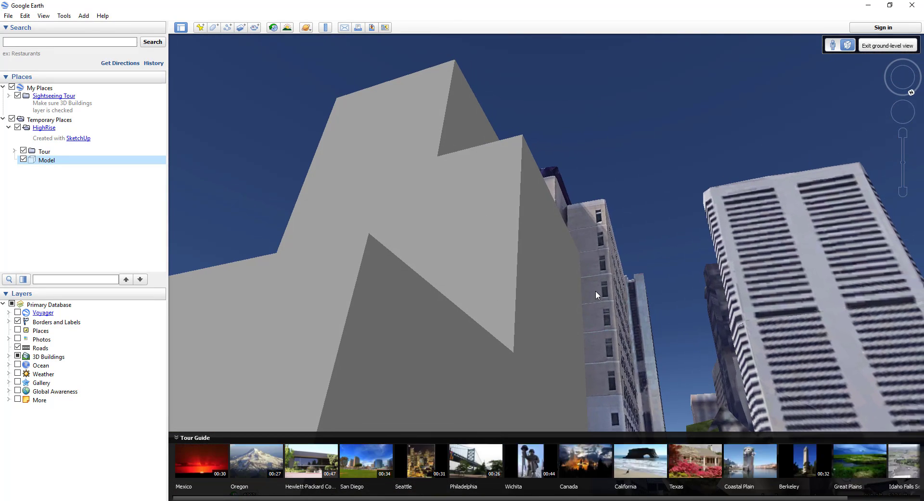
drag(566, 339, 532, 269)
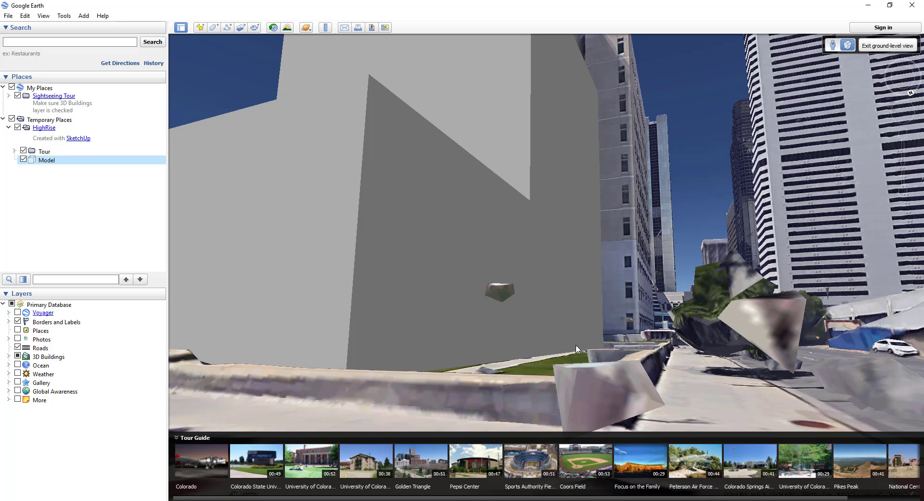
Step: Turn around the model, move toward the white car, and look up at the neighbouring building
drag(584, 312, 423, 366)
double_click(640, 420)
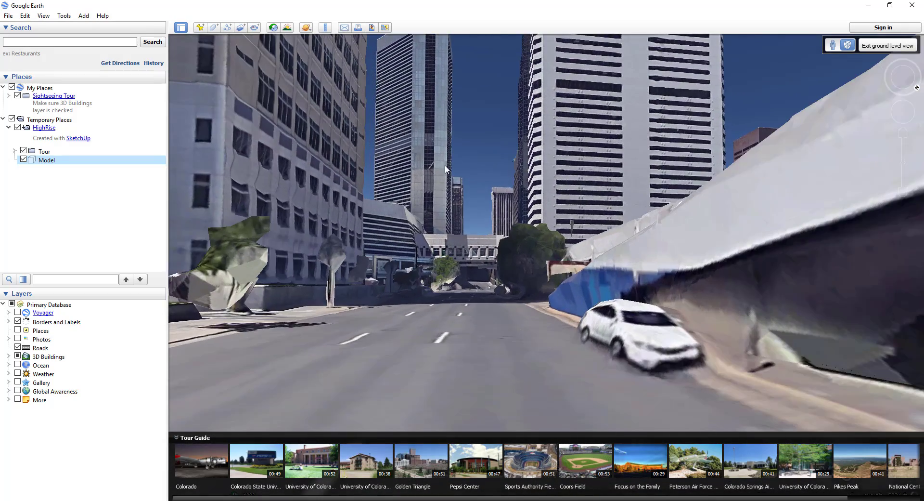
drag(315, 193, 754, 347)
drag(571, 250, 535, 342)
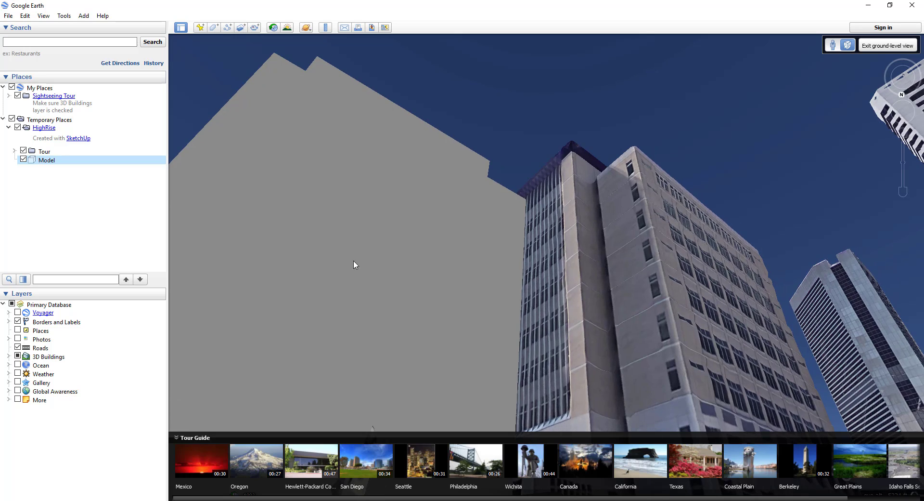
Step: Set the Model's altitude mode to Clamped to ground in its Properties and apply it
right_click(62, 164)
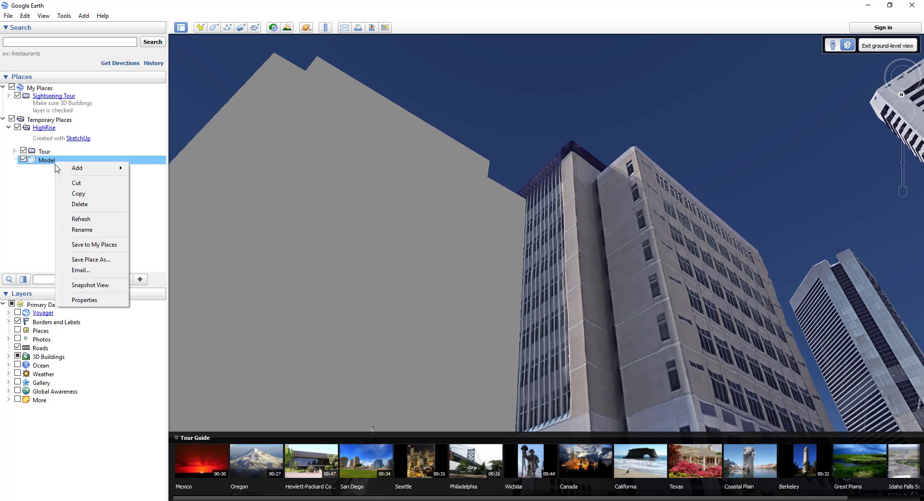
click(94, 302)
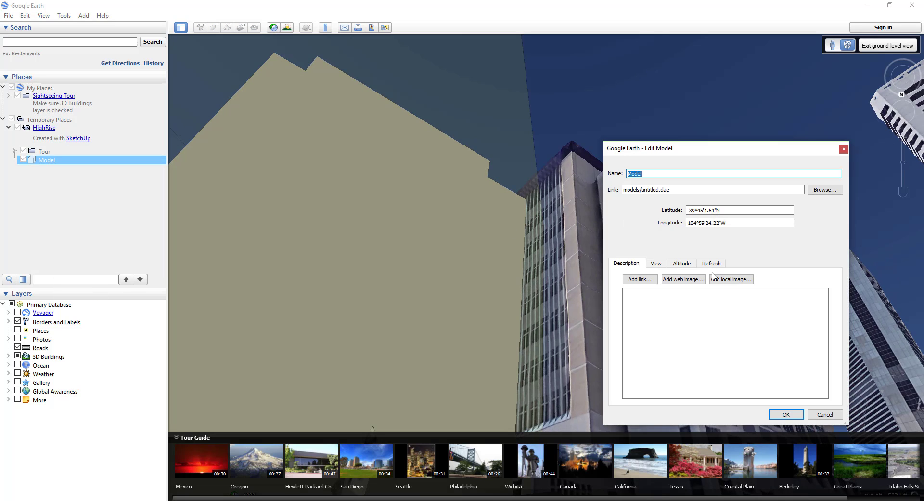
click(678, 264)
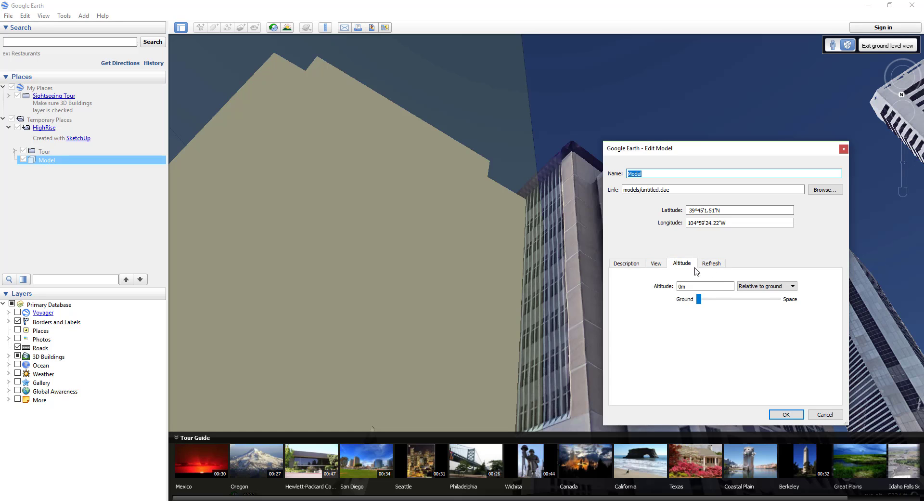
click(760, 287)
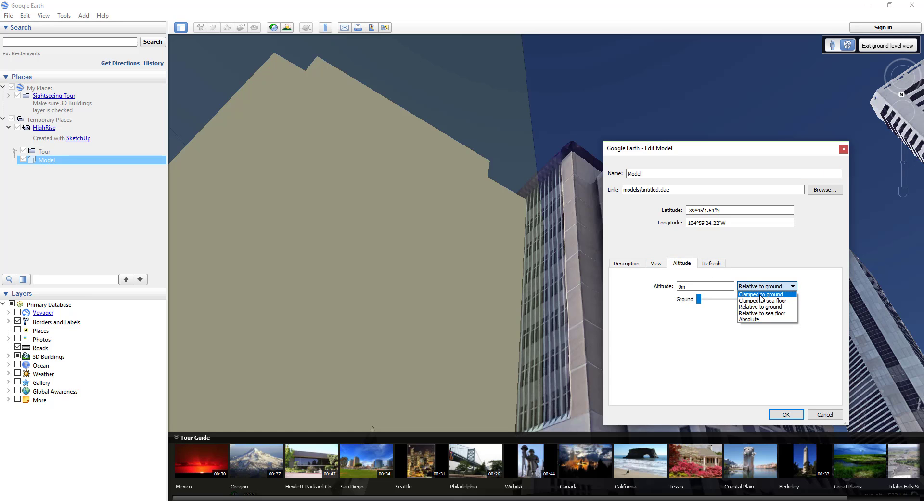
click(761, 295)
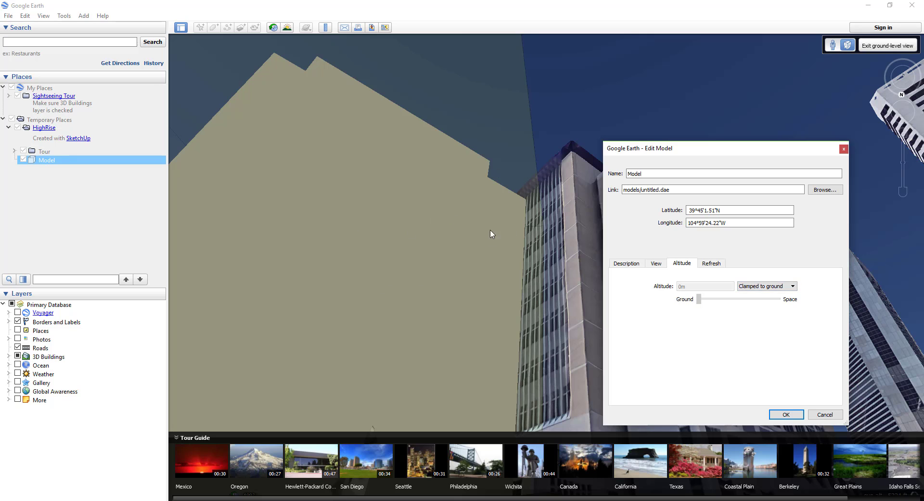
drag(540, 206, 503, 147)
drag(456, 211, 371, 309)
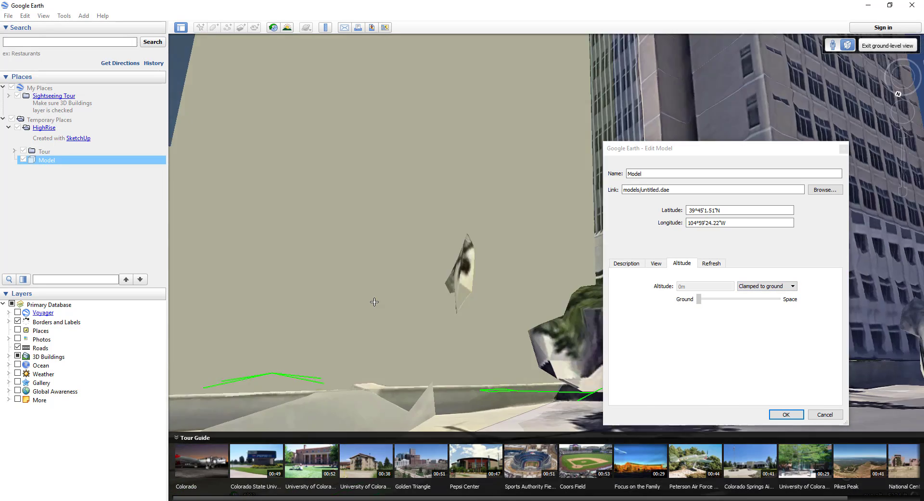
click(786, 414)
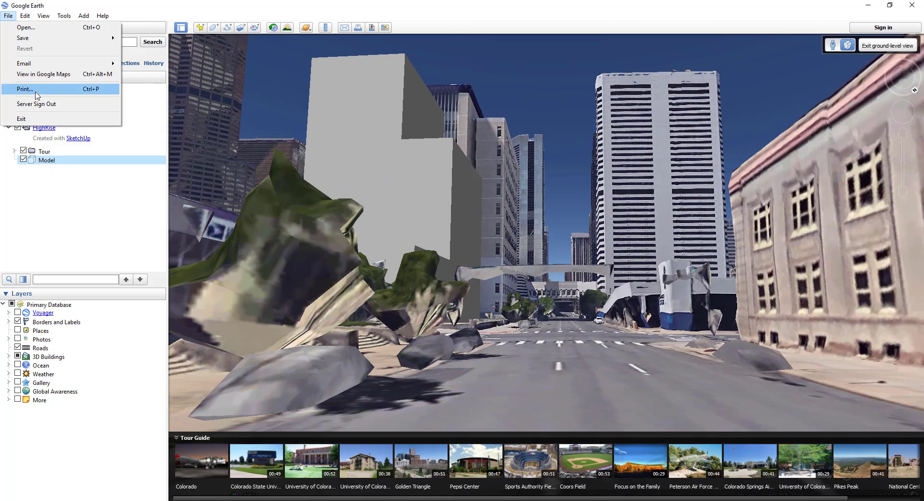
mouse_move(33, 42)
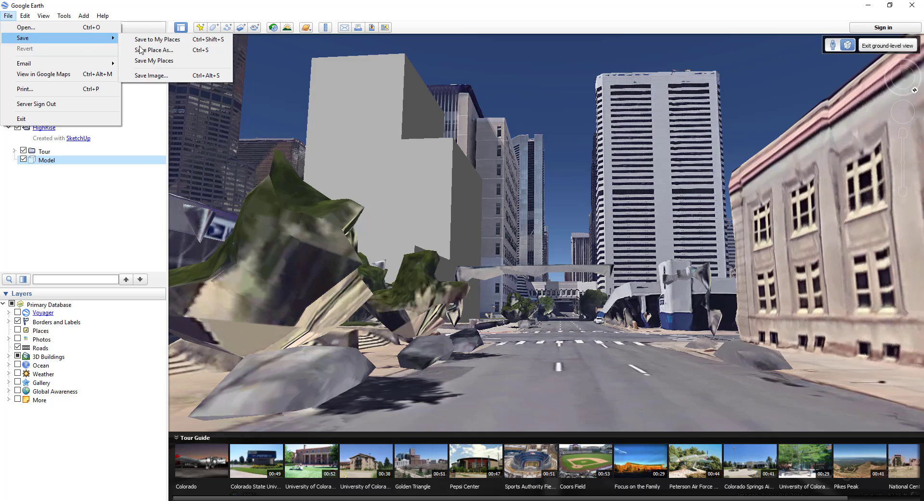
click(150, 78)
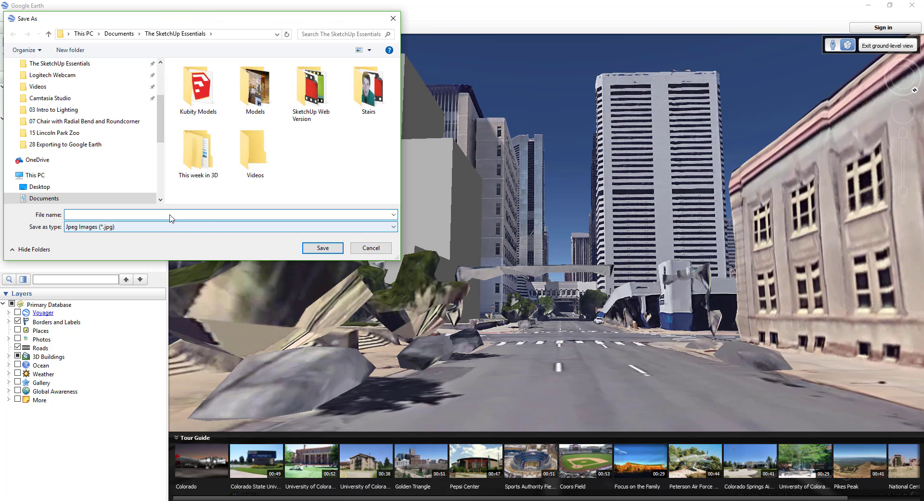
click(369, 248)
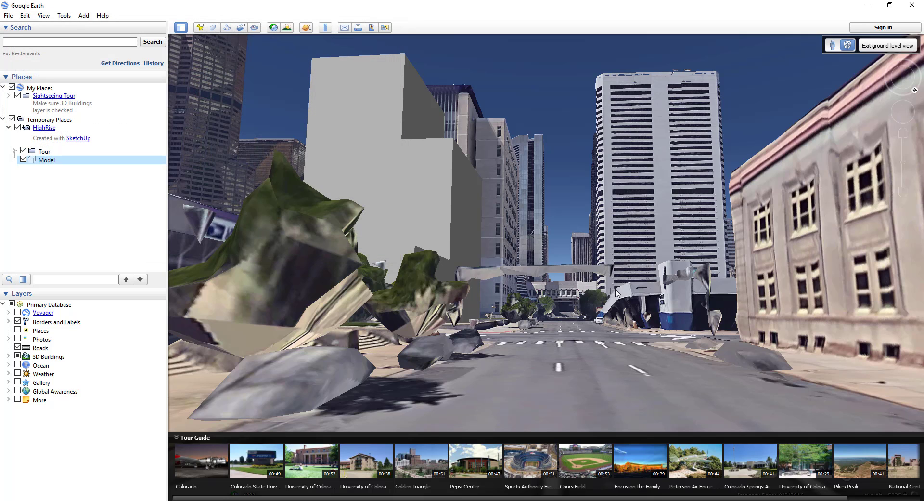
Step: Exit ground-level view to return to an aerial view of downtown Denver
click(883, 47)
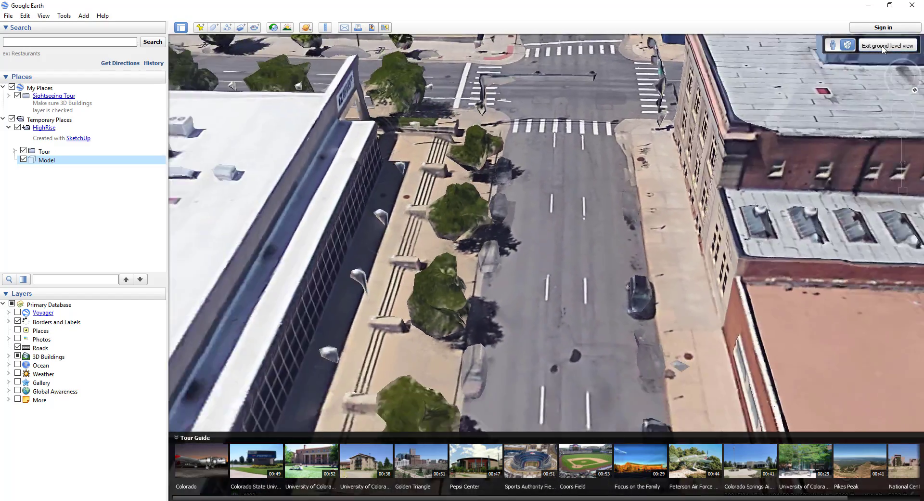